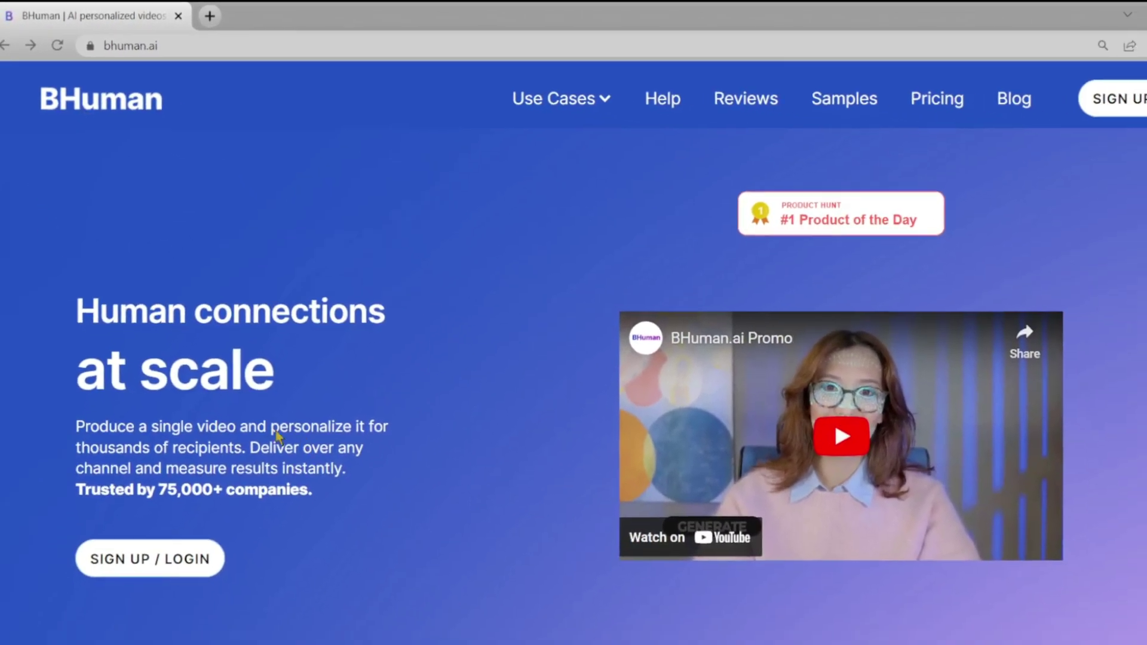
Play the BHuman promo video, skip ahead to 0:12 and 0:41, and pause near 0:42
click(836, 434)
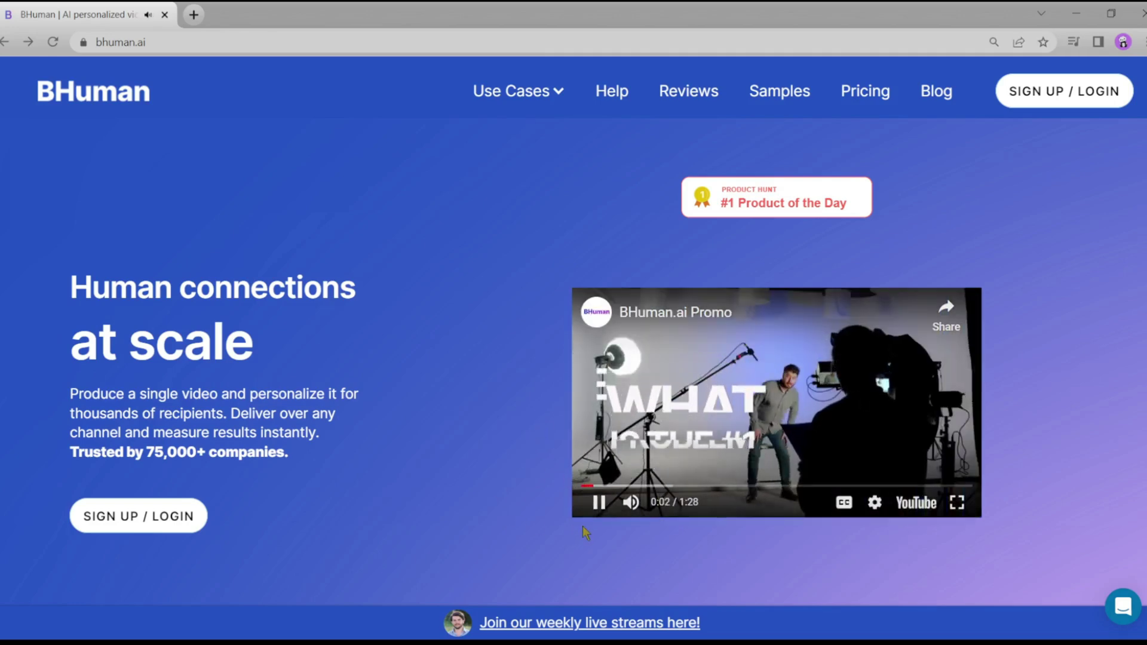
click(634, 486)
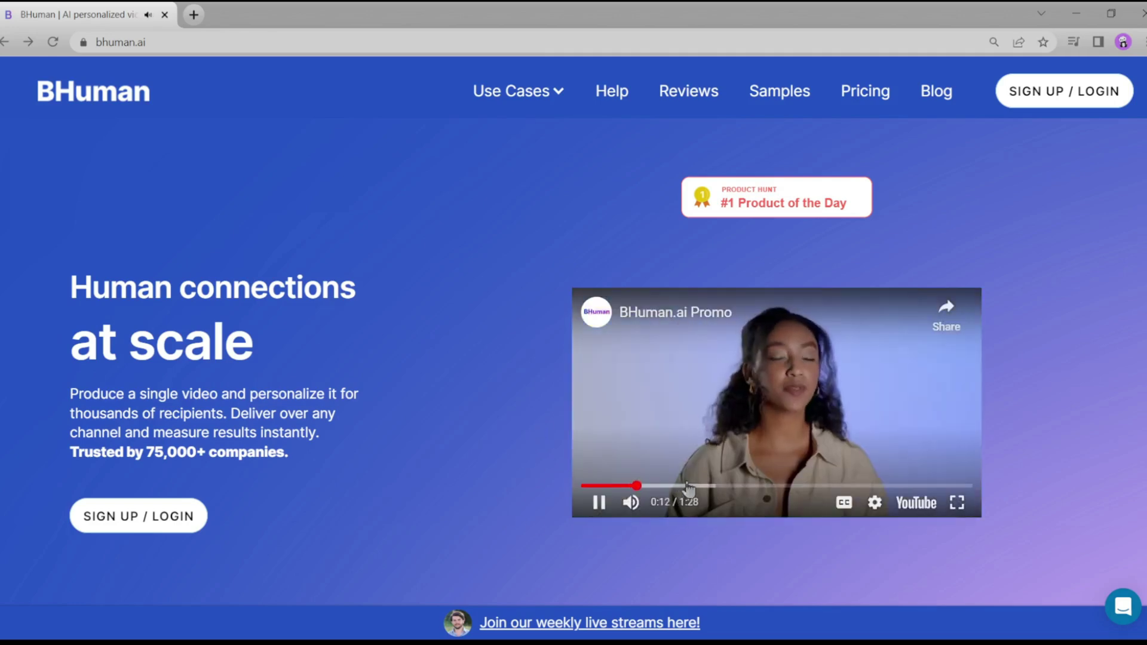
click(768, 486)
click(598, 501)
Scroll through the How it works and industries sections, then back up to the top
scroll(460, 477, down, 15)
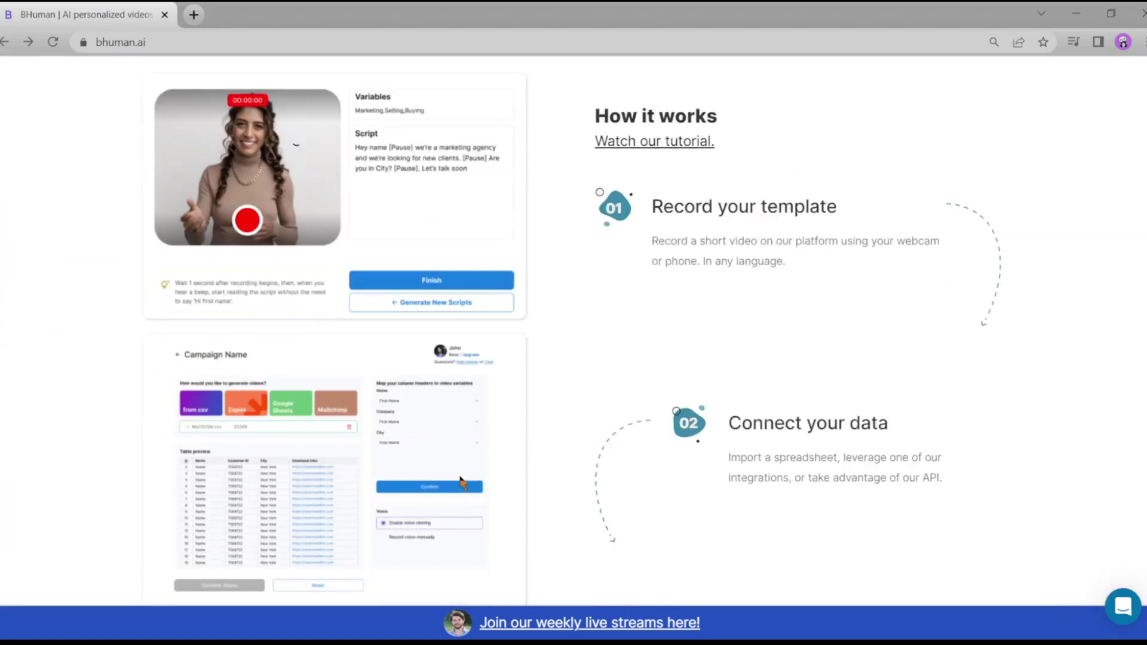
scroll(460, 476, up, 1)
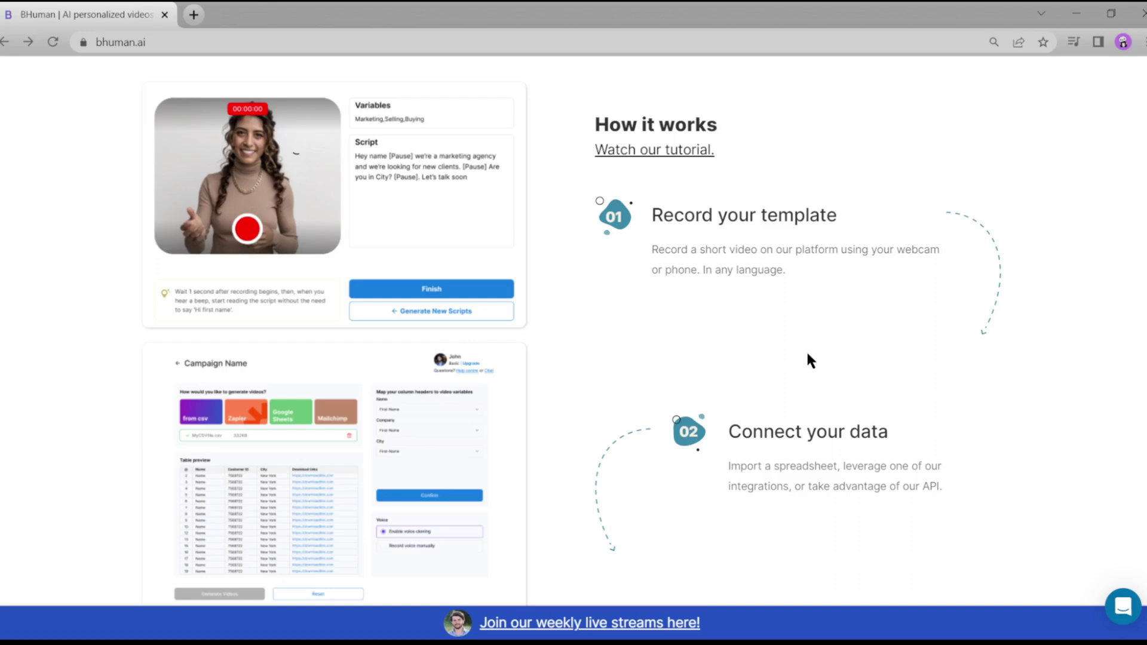
scroll(810, 360, down, 2)
scroll(953, 363, down, 2)
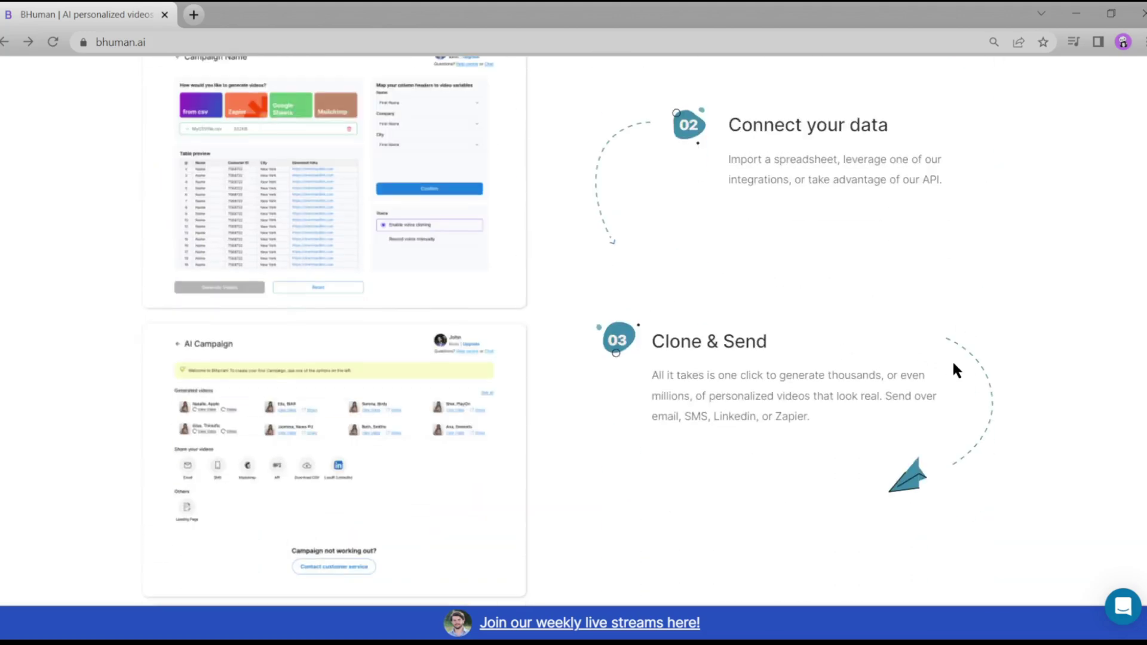
scroll(712, 435, down, 17)
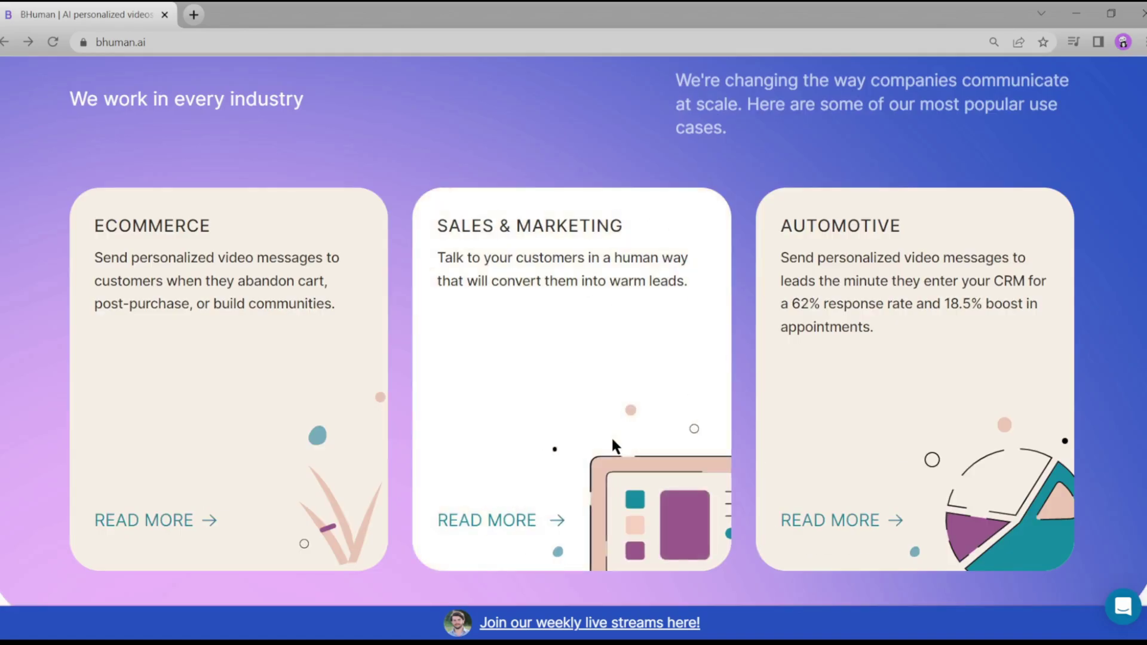
scroll(611, 436, down, 3)
scroll(614, 445, down, 10)
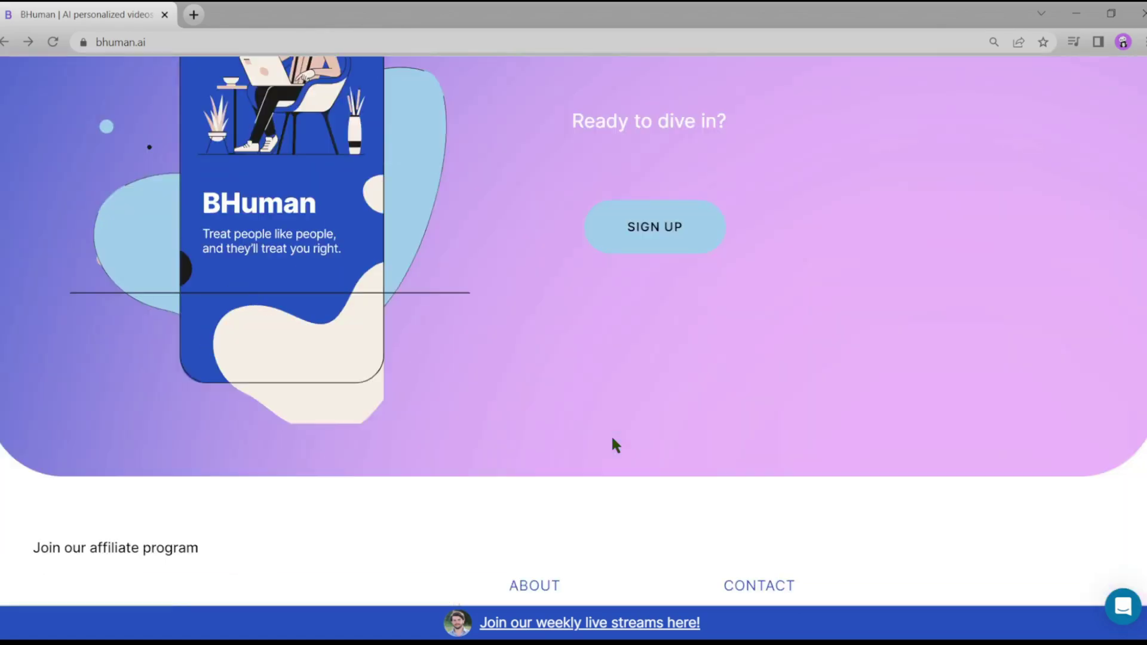
scroll(1087, 468, up, 20)
scroll(592, 489, up, 20)
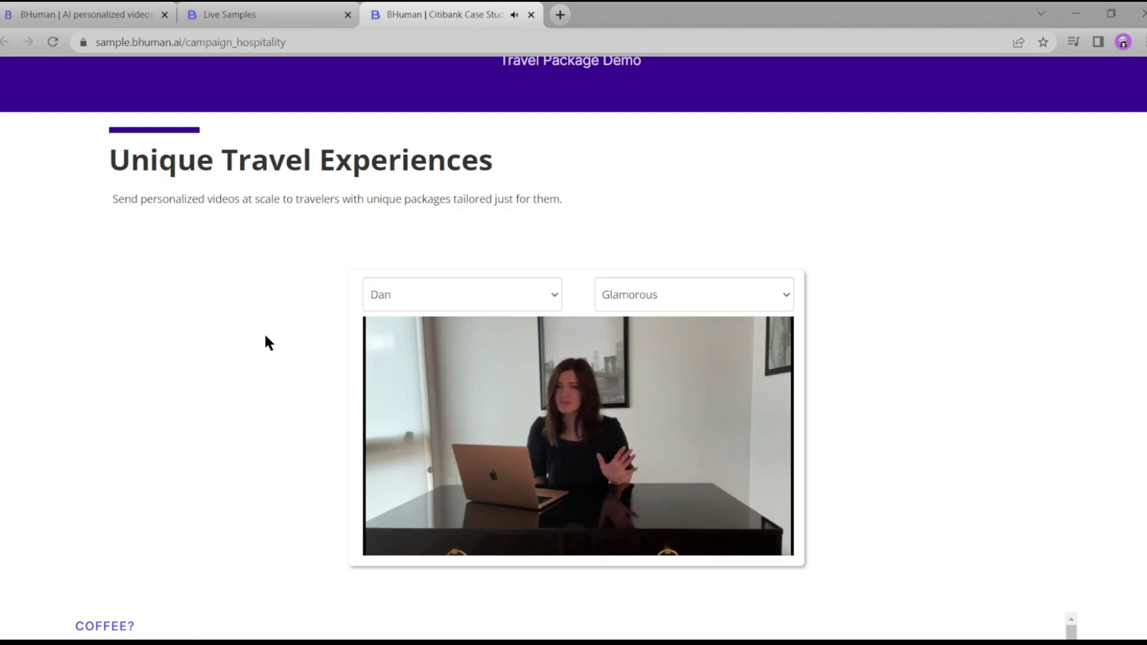
Close the Citibank case study and Live Samples demo tabs
scroll(264, 336, down, 1)
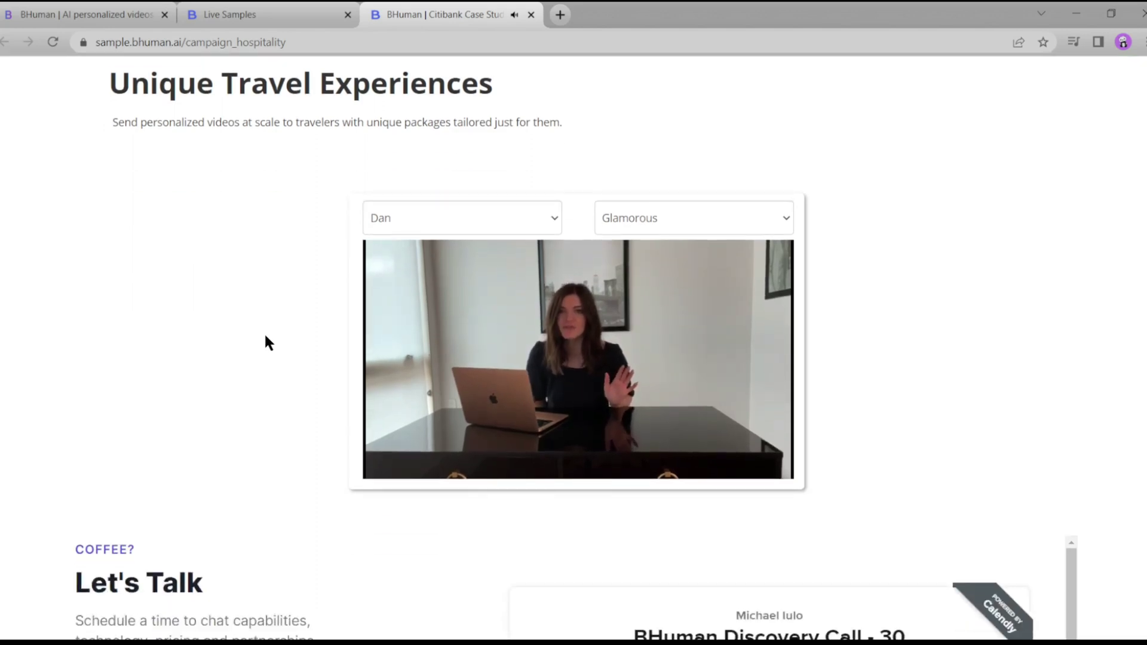
scroll(265, 336, down, 1)
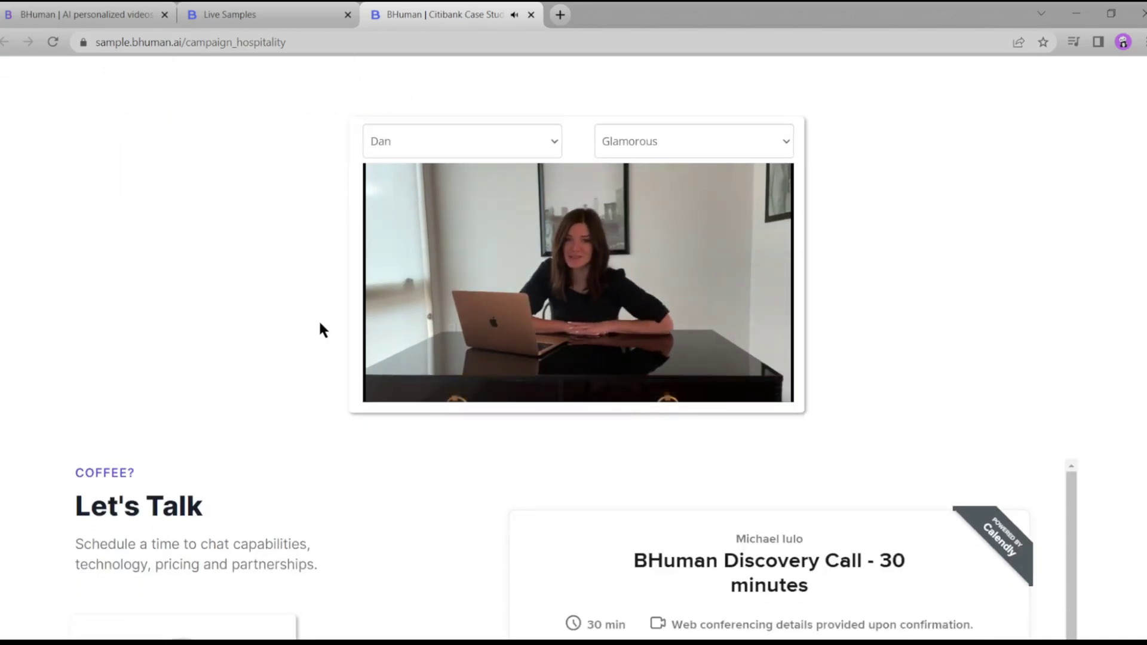
scroll(318, 319, up, 4)
middle_click(400, 22)
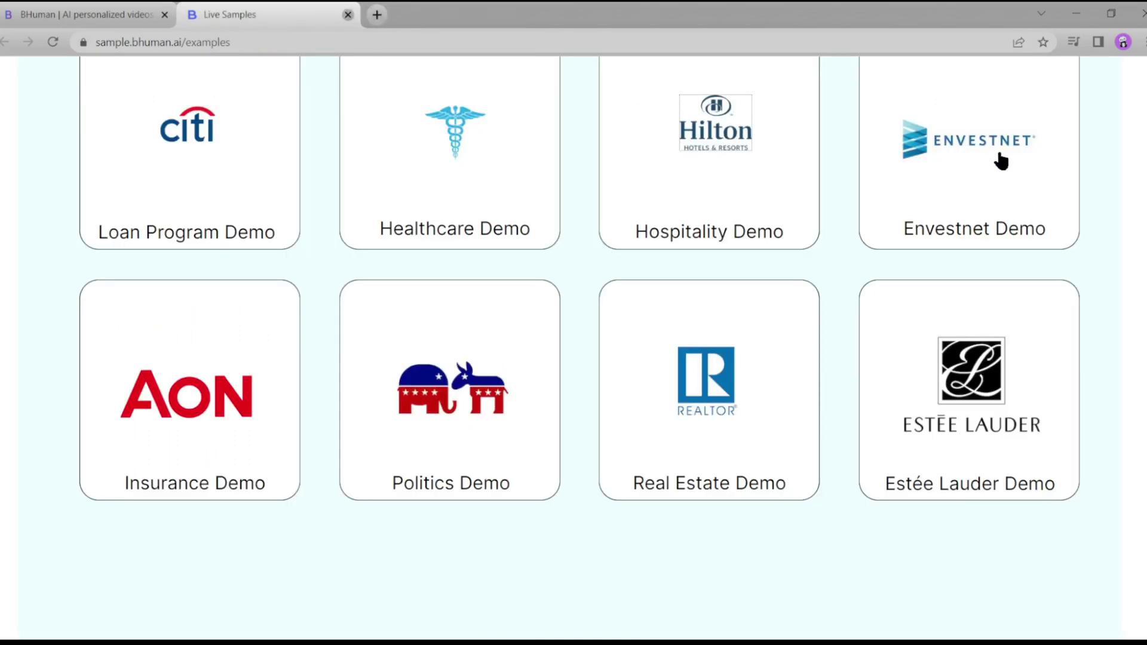
key(ctrl+w)
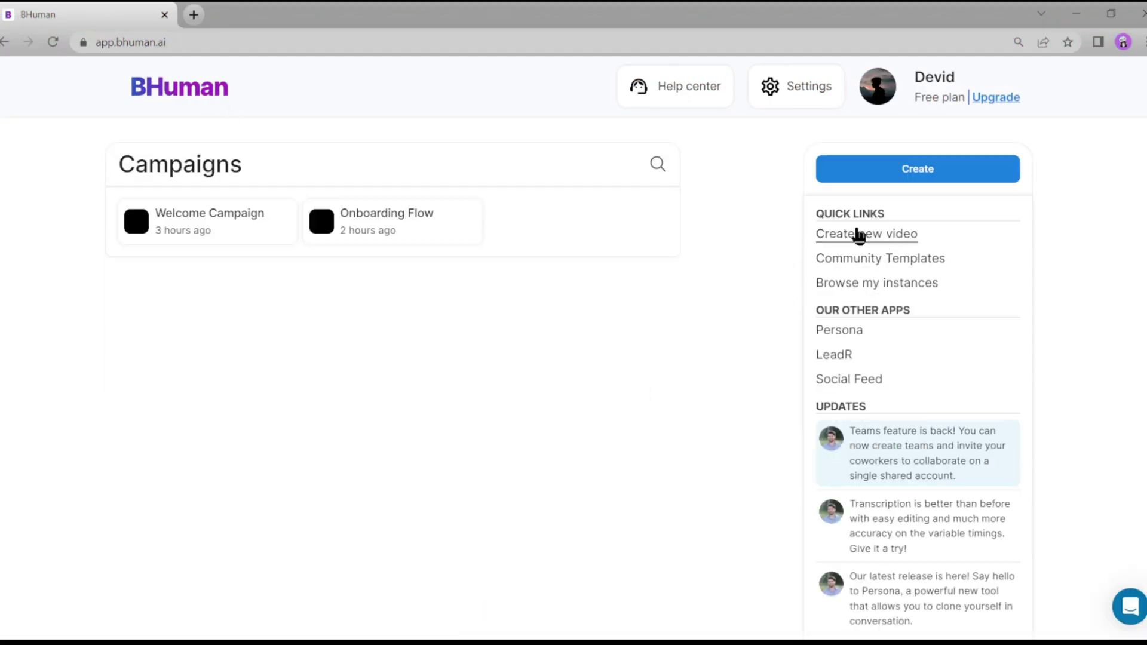
Create a new video template named 'test'
click(858, 236)
click(529, 353)
text(test)
key(Return)
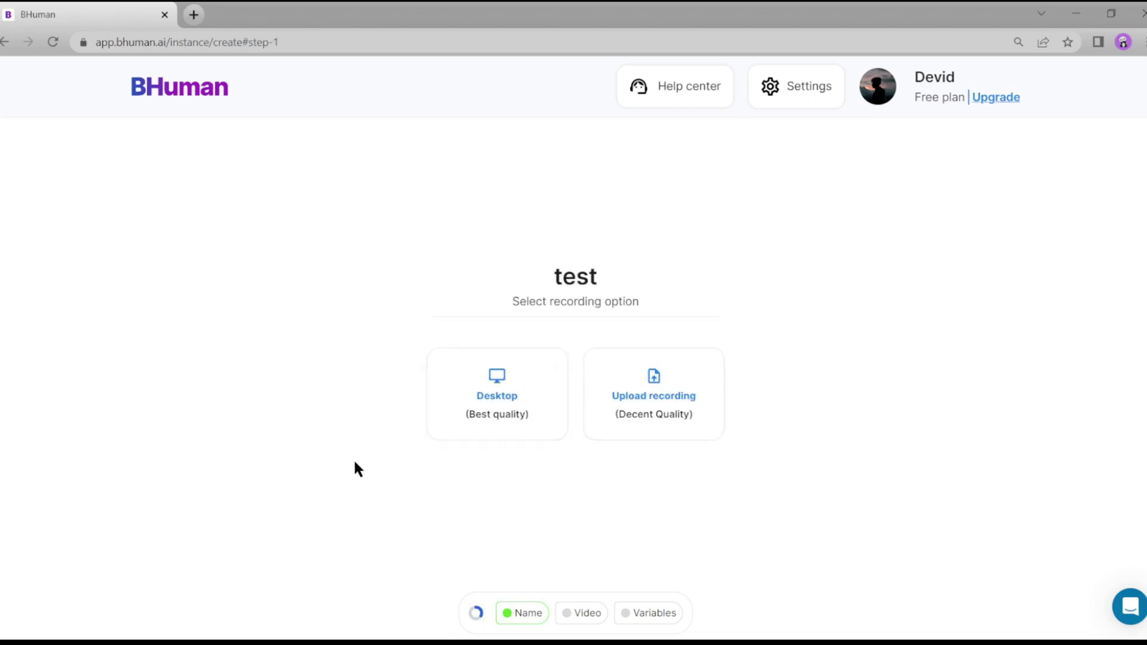
Choose Desktop recording and Easy Mode, watch the tutorial, and continue to script generation
click(512, 415)
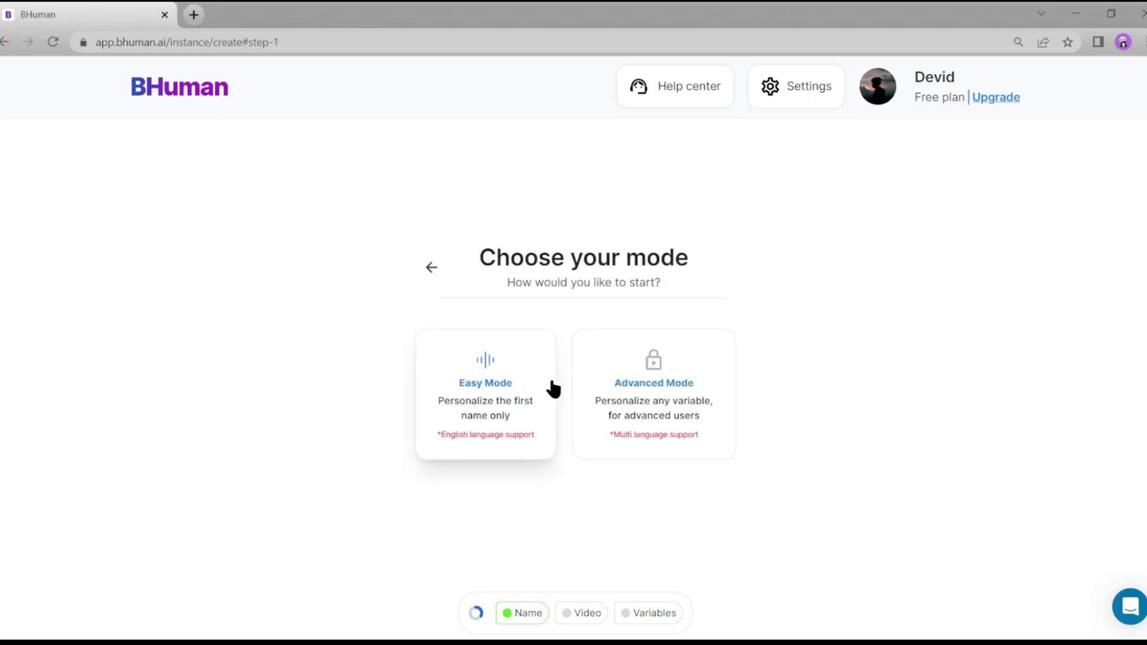
click(497, 389)
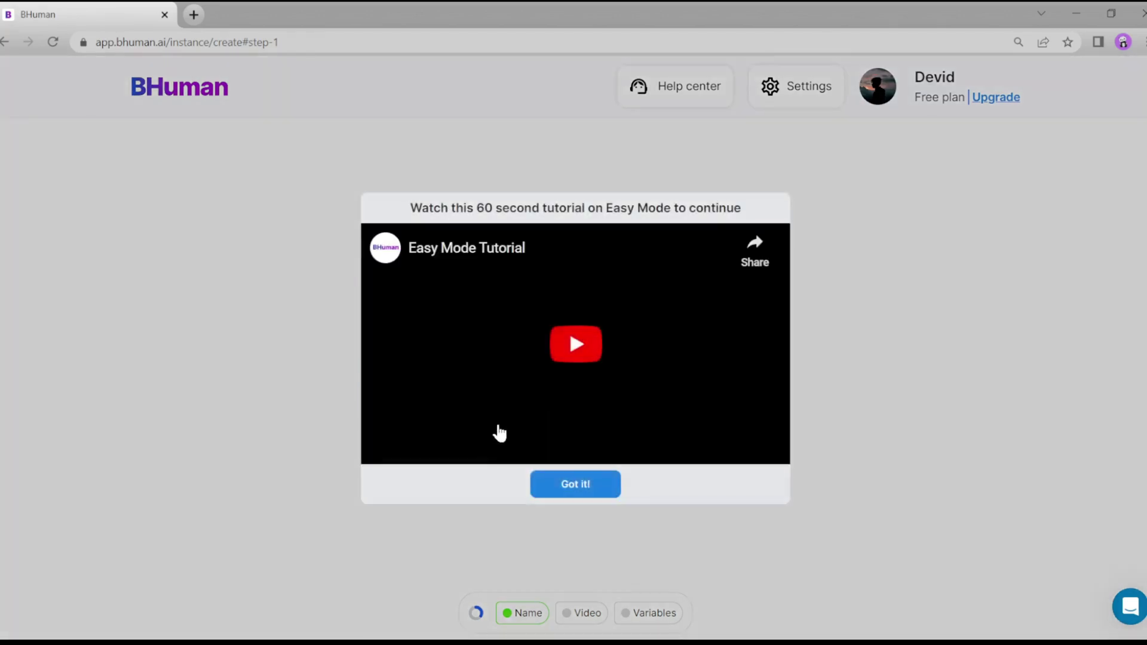
click(575, 350)
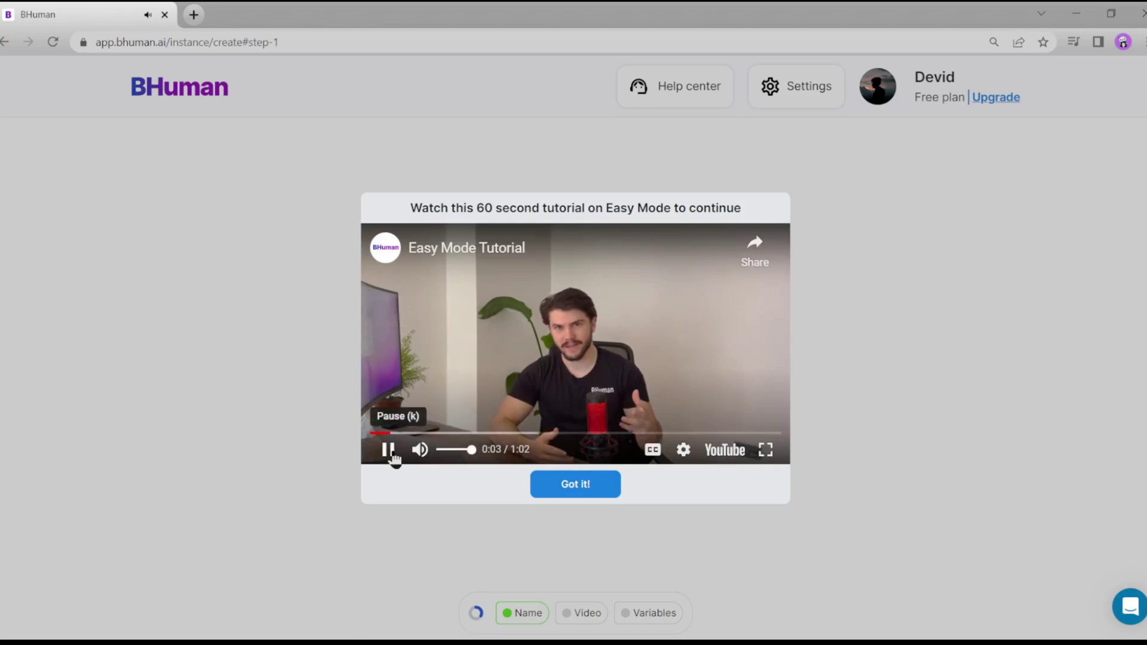
click(578, 487)
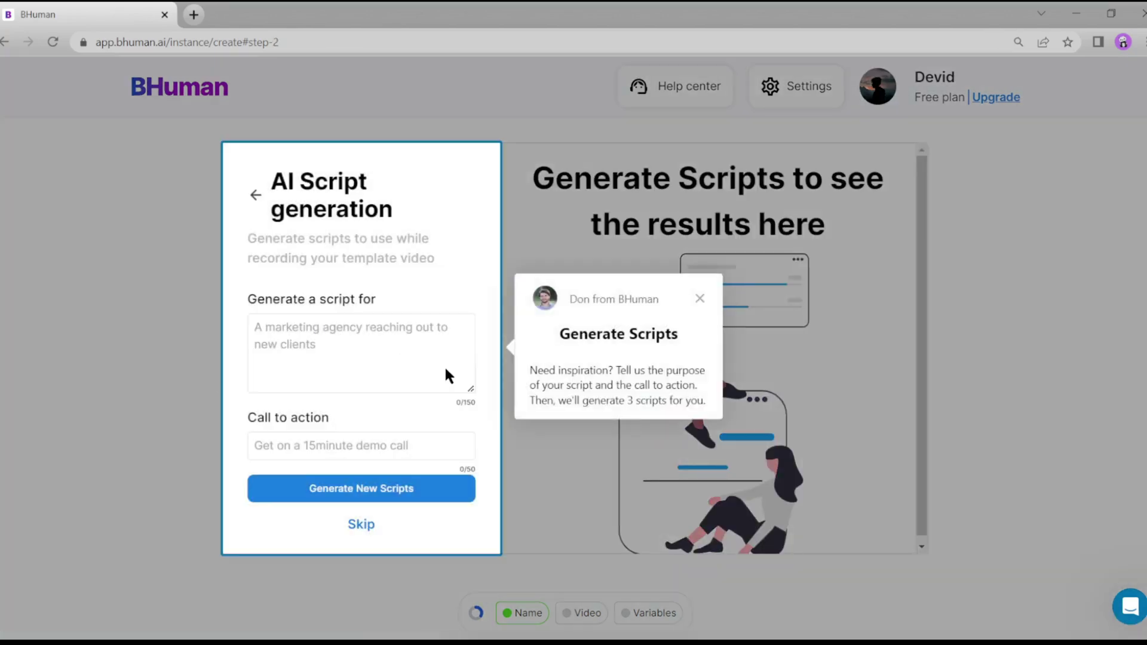
Skip script generation to reach Record New and allow camera access
click(700, 299)
click(347, 371)
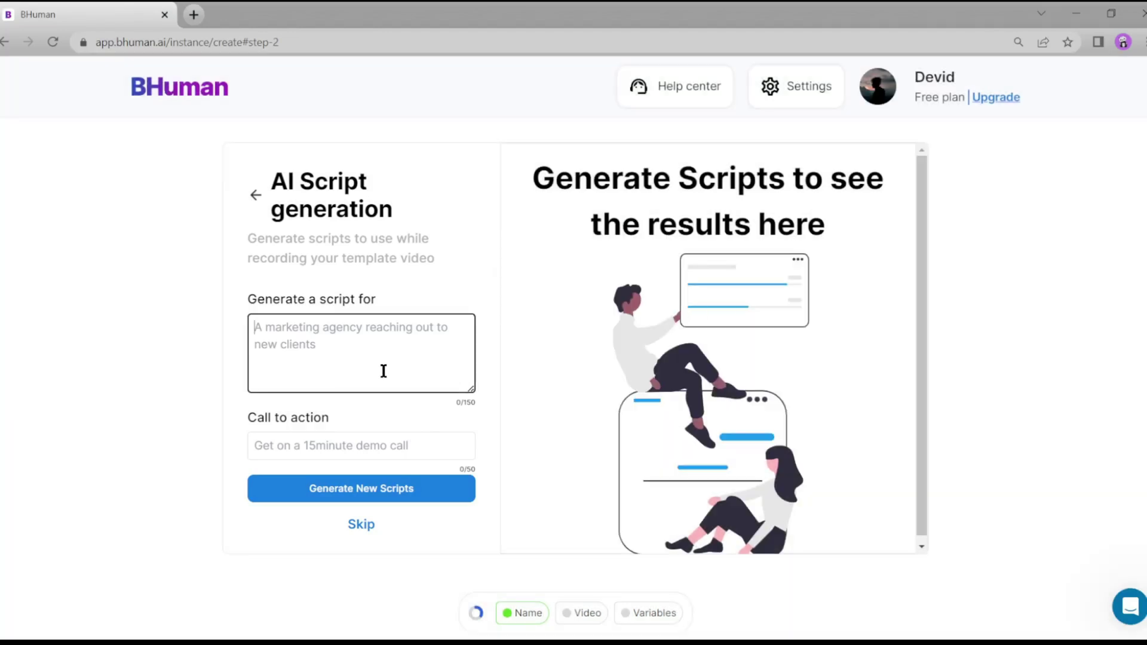
scroll(383, 371, down, 1)
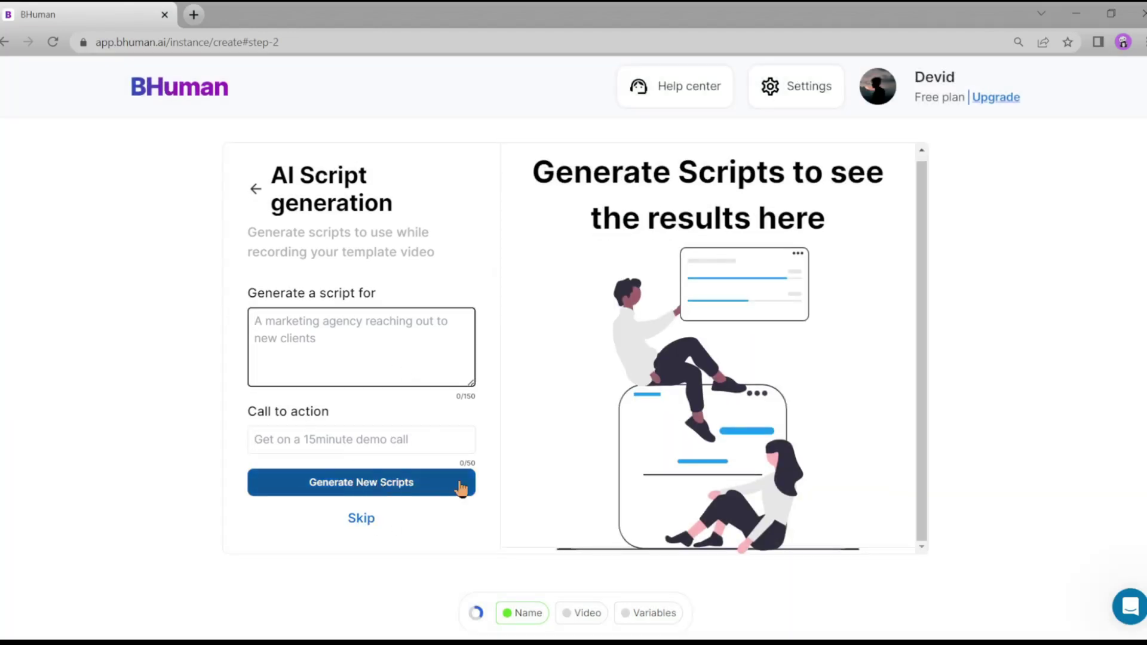
click(362, 520)
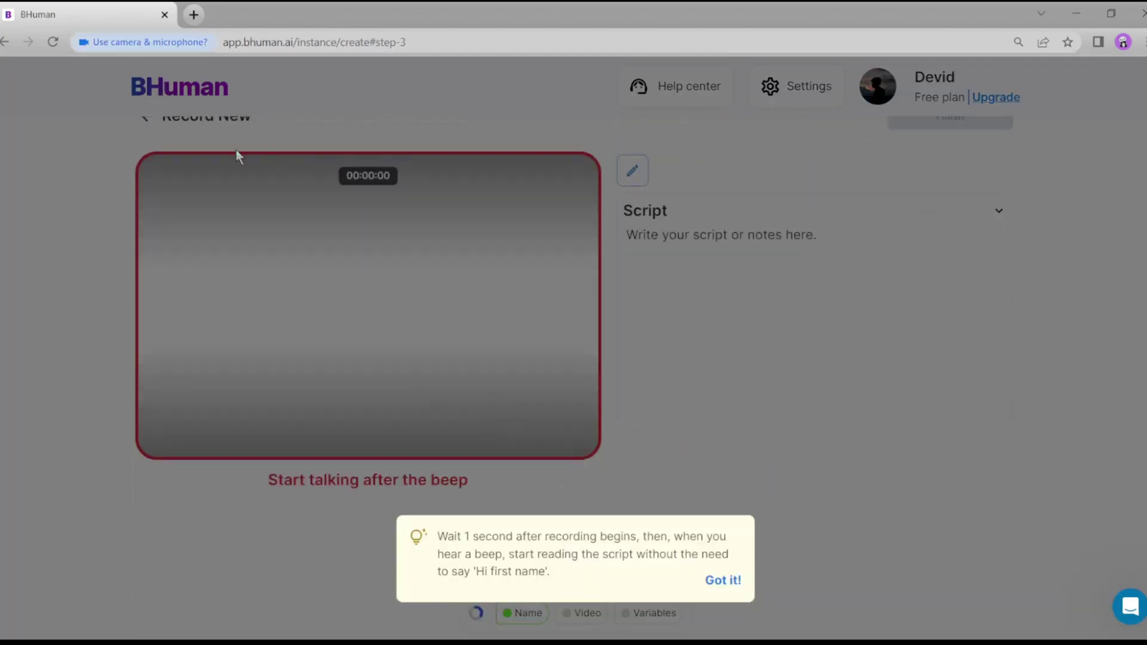
click(715, 581)
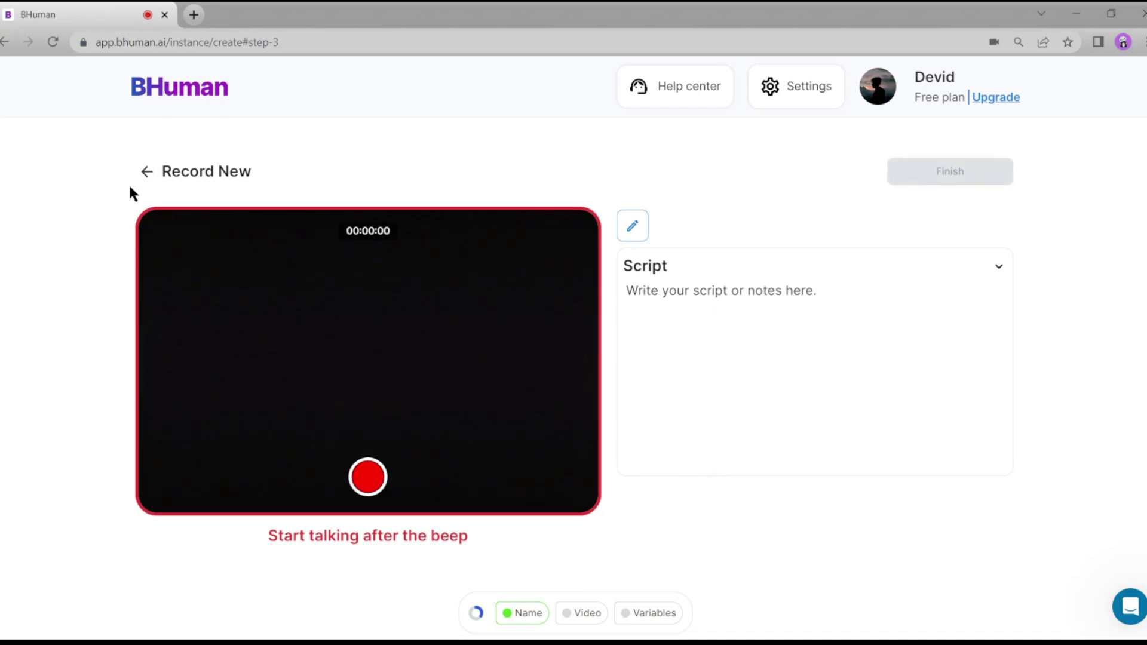
Go back to the recording options and upload an existing recording as the template video
click(166, 179)
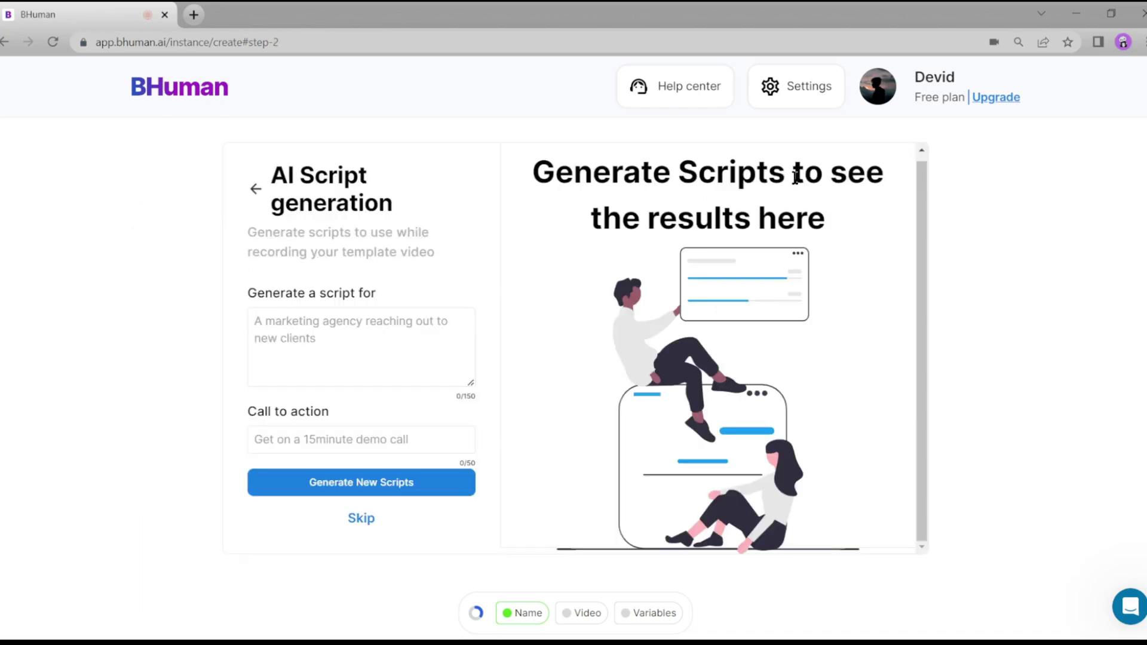
click(255, 190)
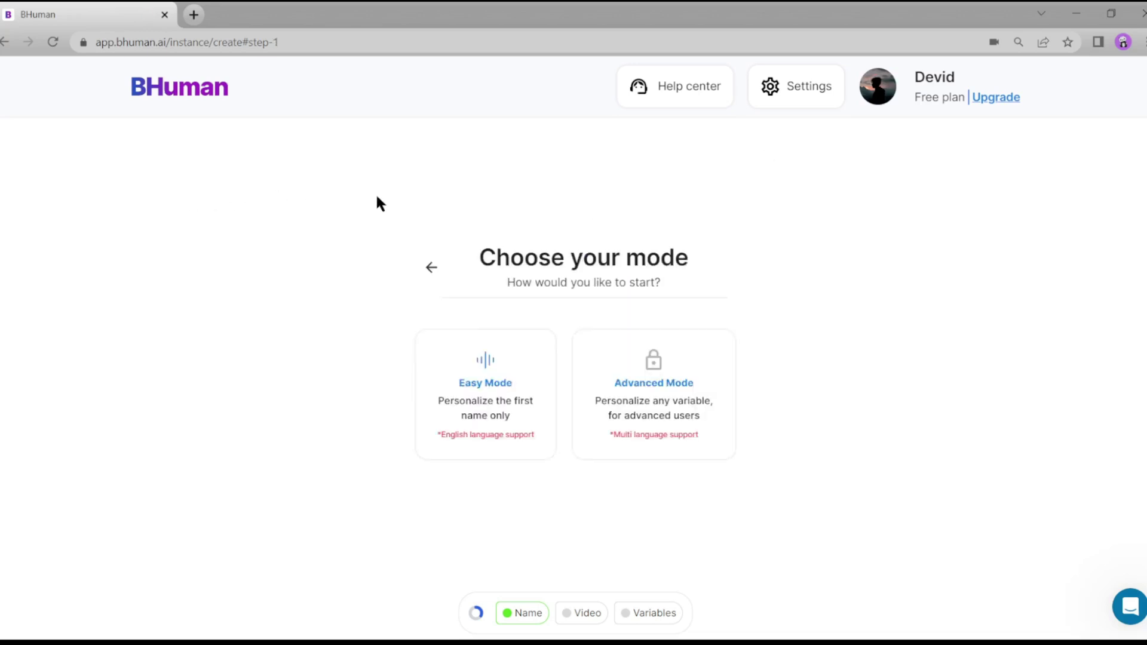
click(429, 268)
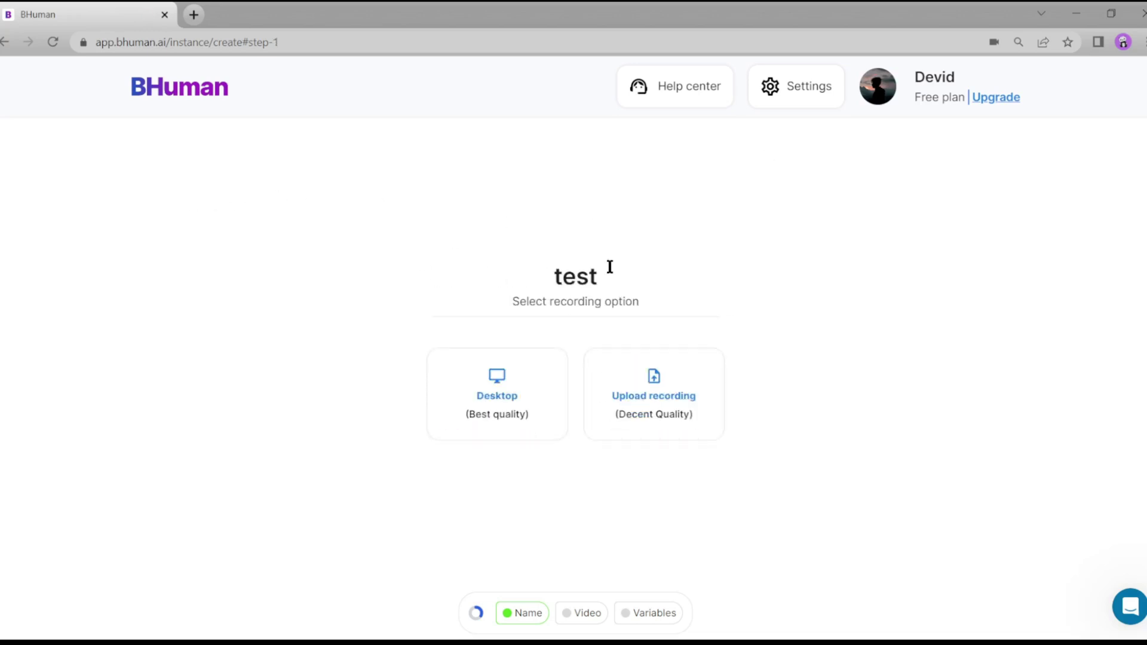
click(653, 397)
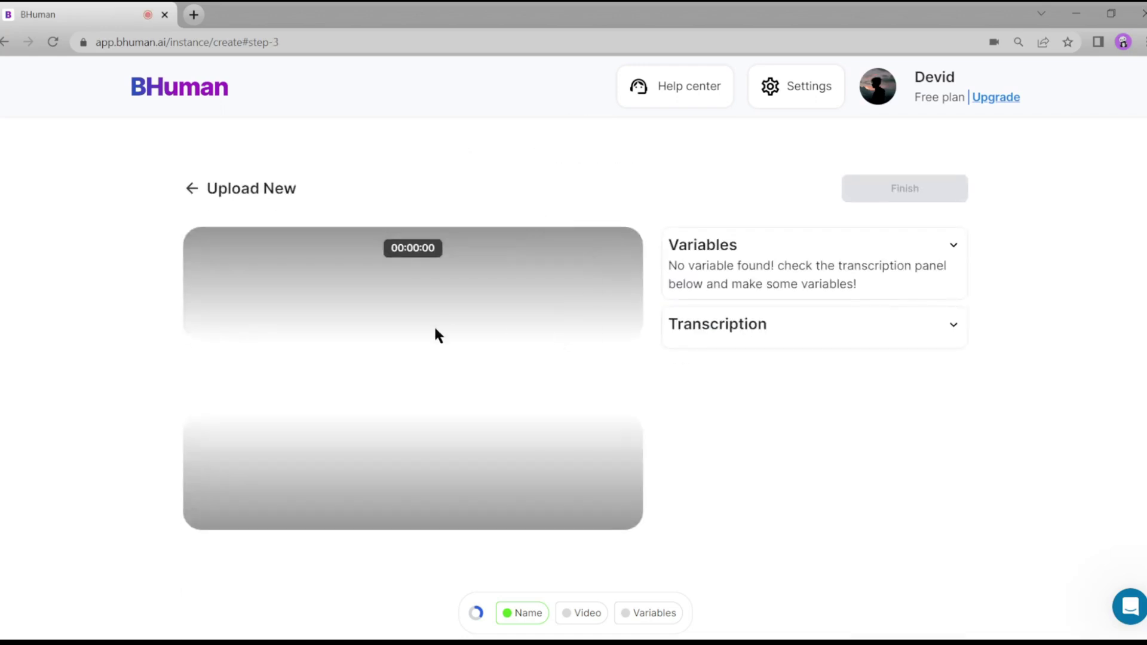
Preview the uploaded clip, pausing at 00:04, and collapse the Variables section
click(233, 498)
click(233, 498)
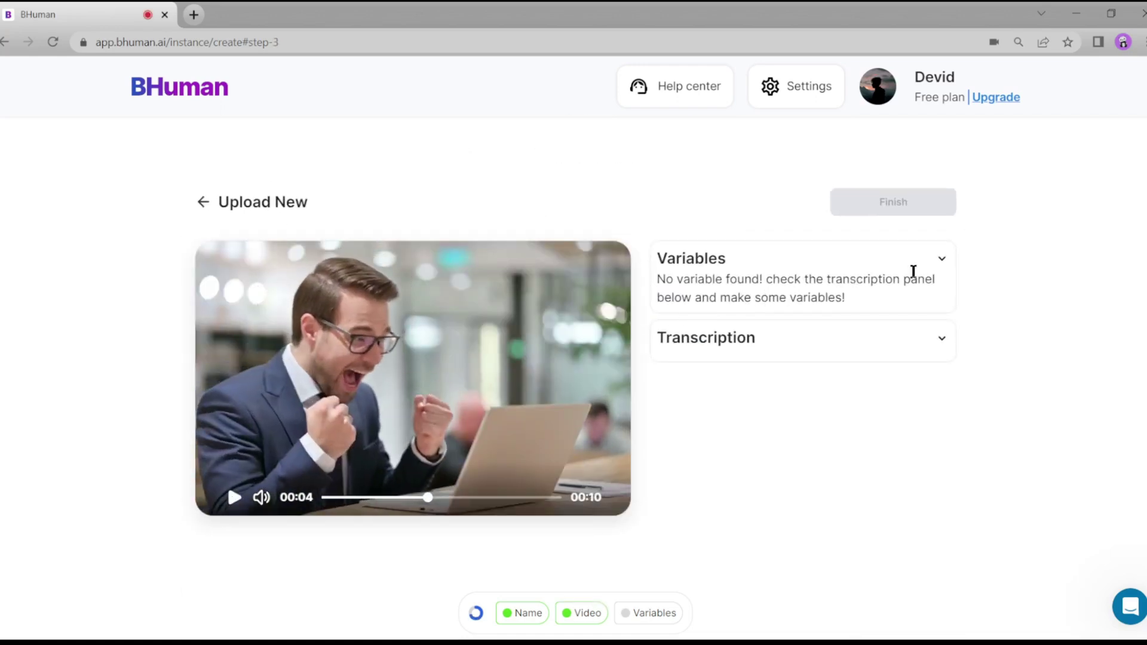
click(941, 263)
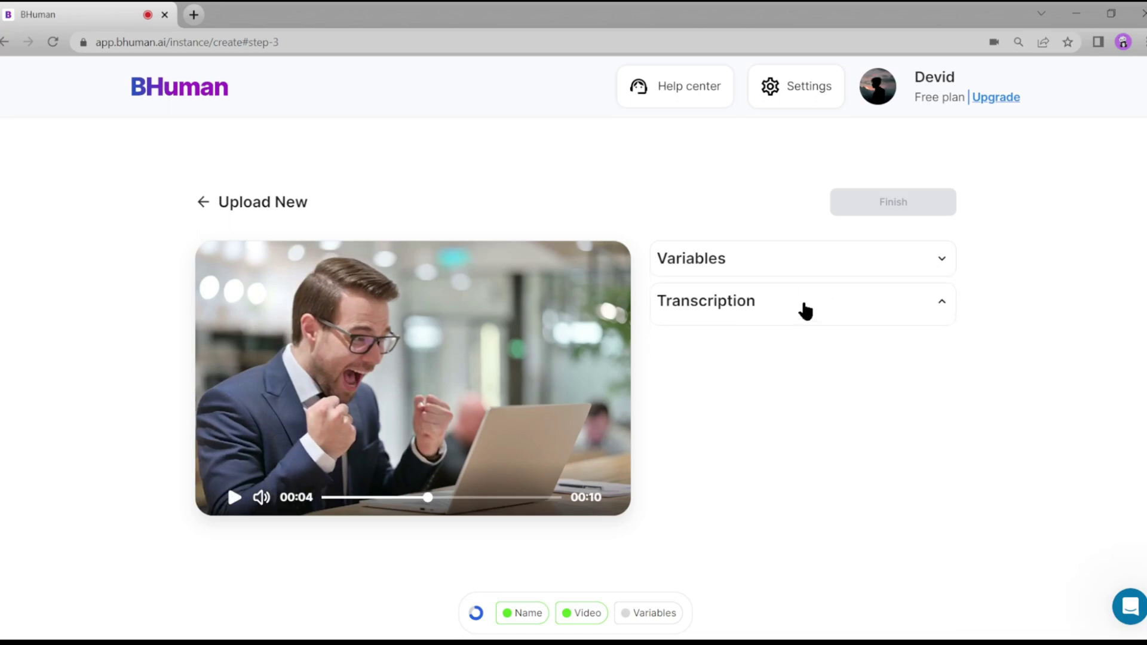
Back out of the Upload Video page and return to the Campaigns dashboard via the BHuman logo
click(200, 203)
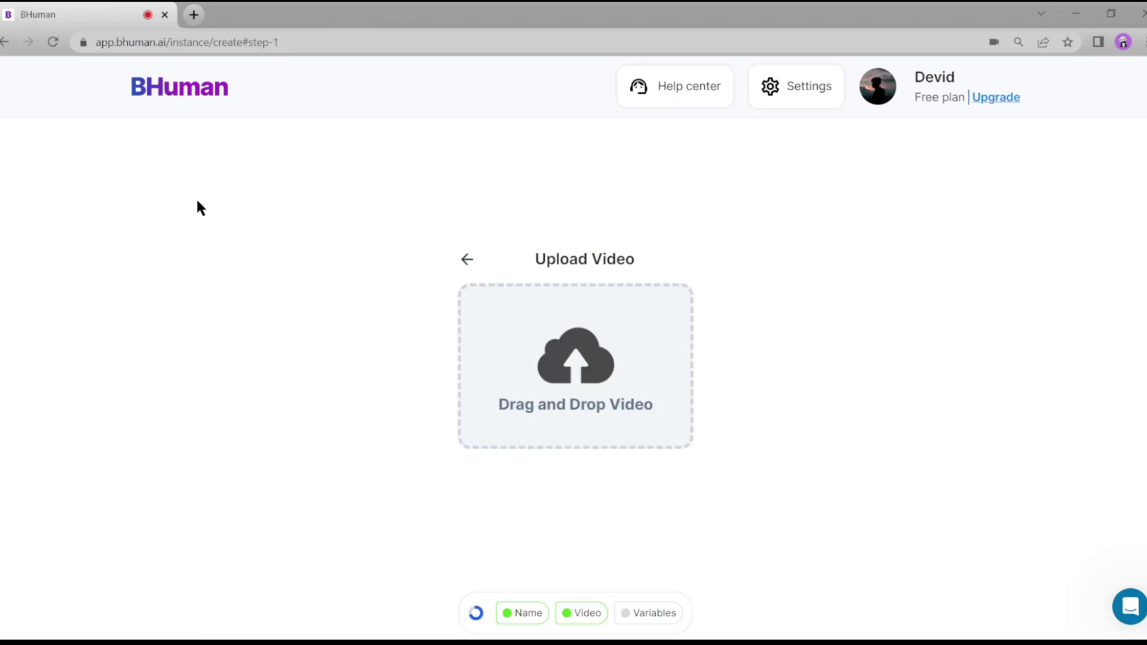
click(466, 260)
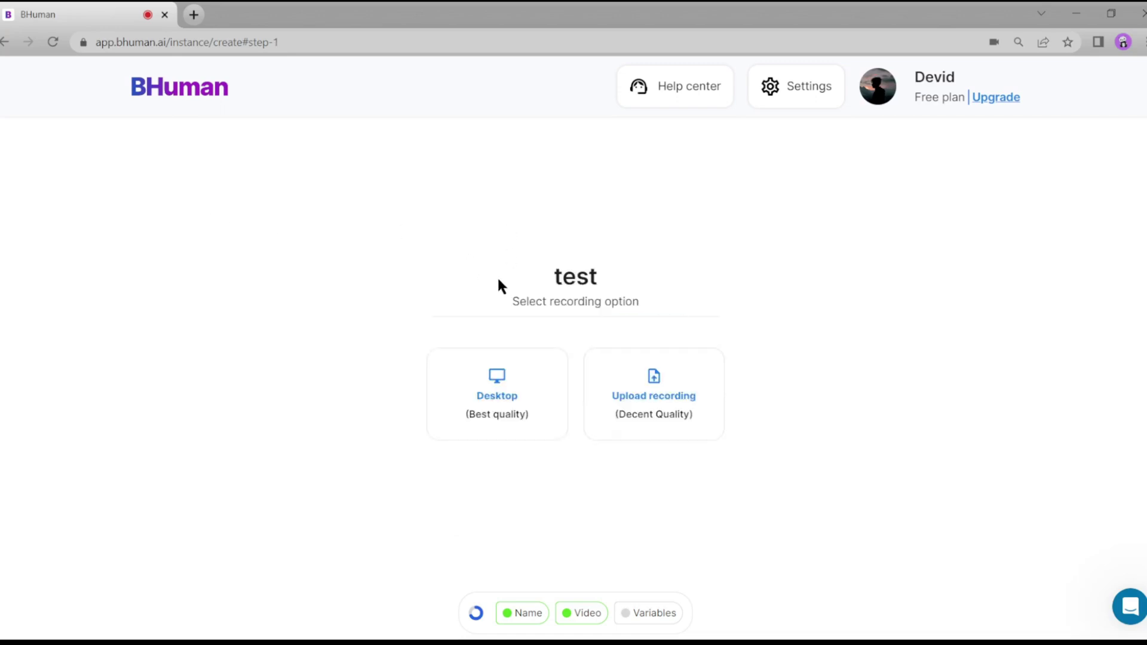
click(177, 100)
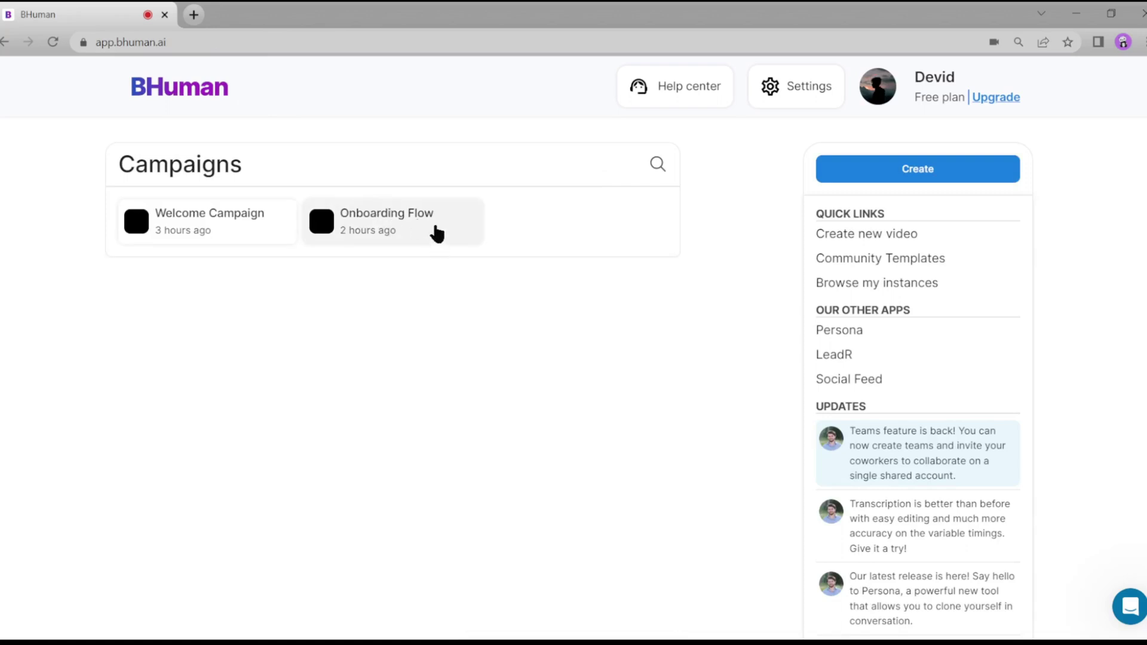
Create campaign 'Test' from the David Henrie Promotion community template, set to eCommerce and Increase upsells
click(888, 260)
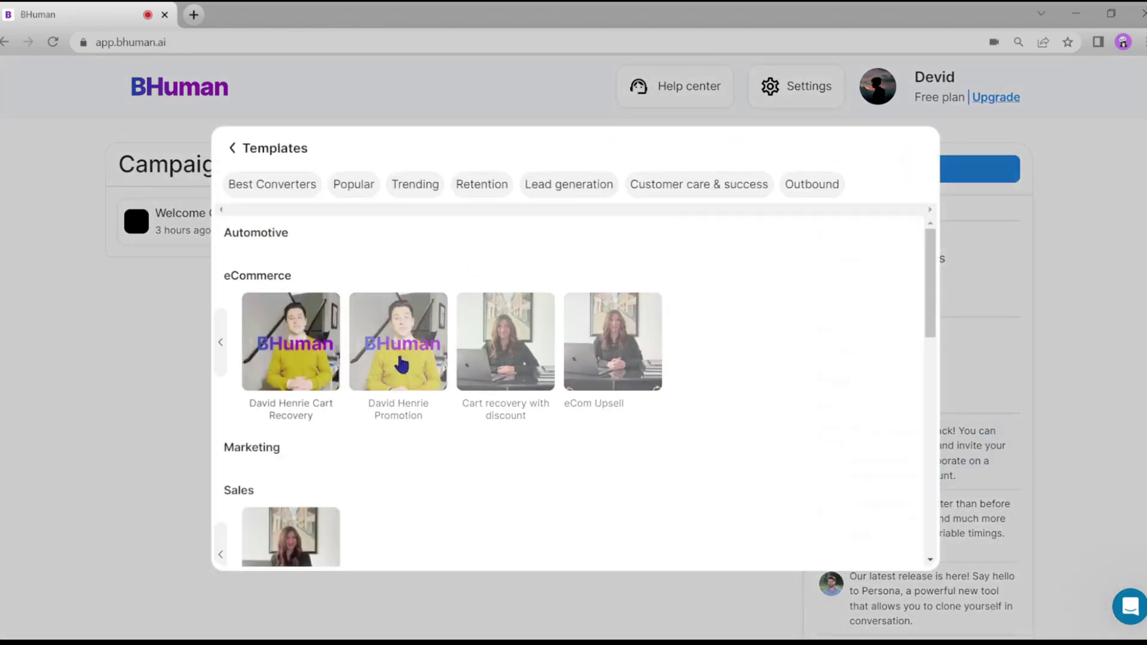
click(416, 348)
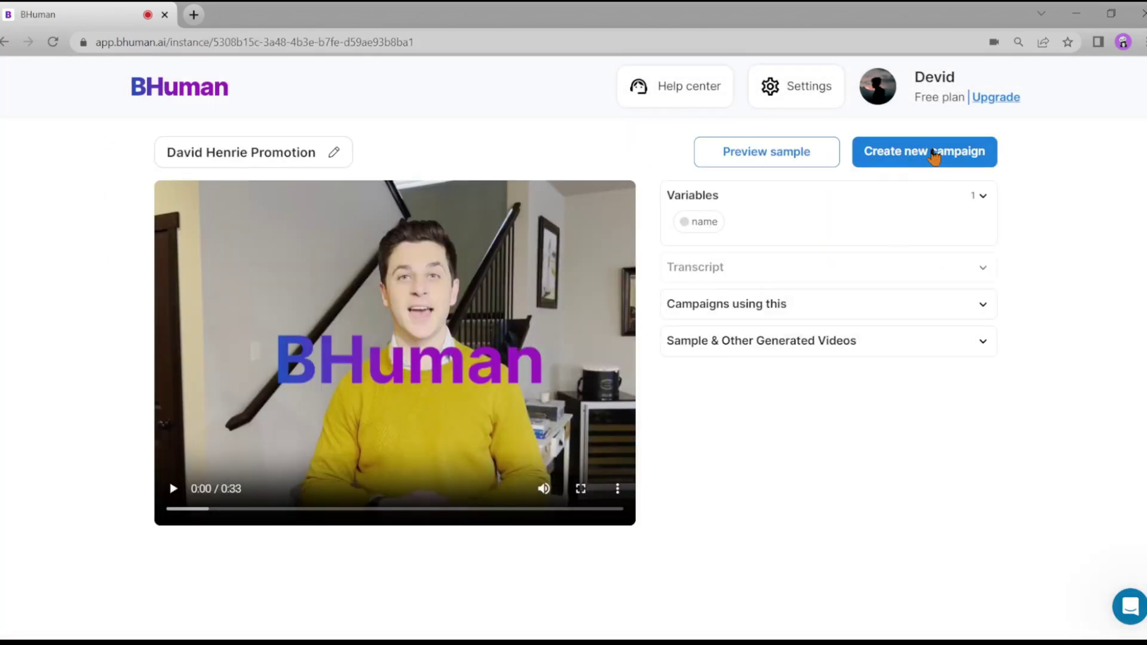
click(934, 156)
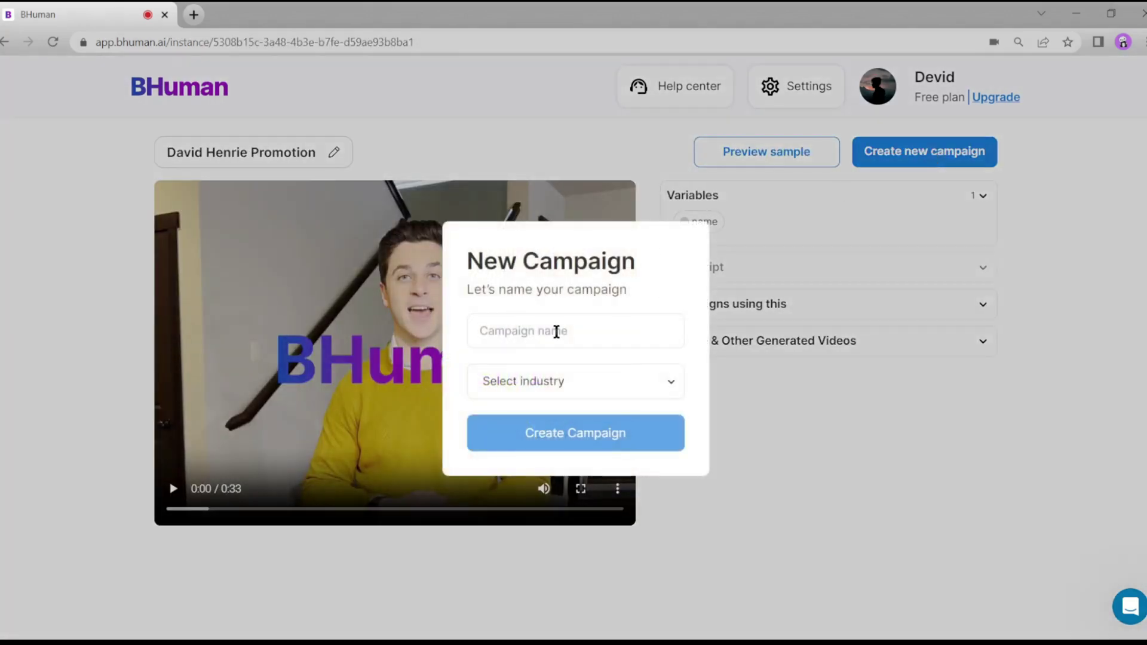
click(554, 382)
click(553, 438)
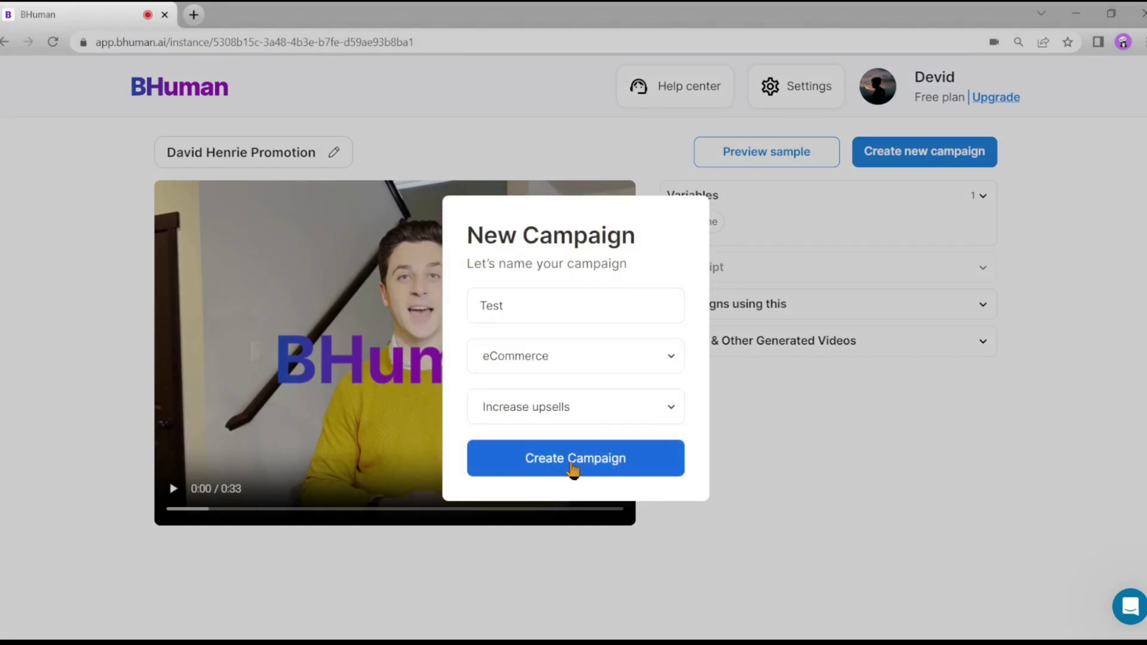
click(570, 459)
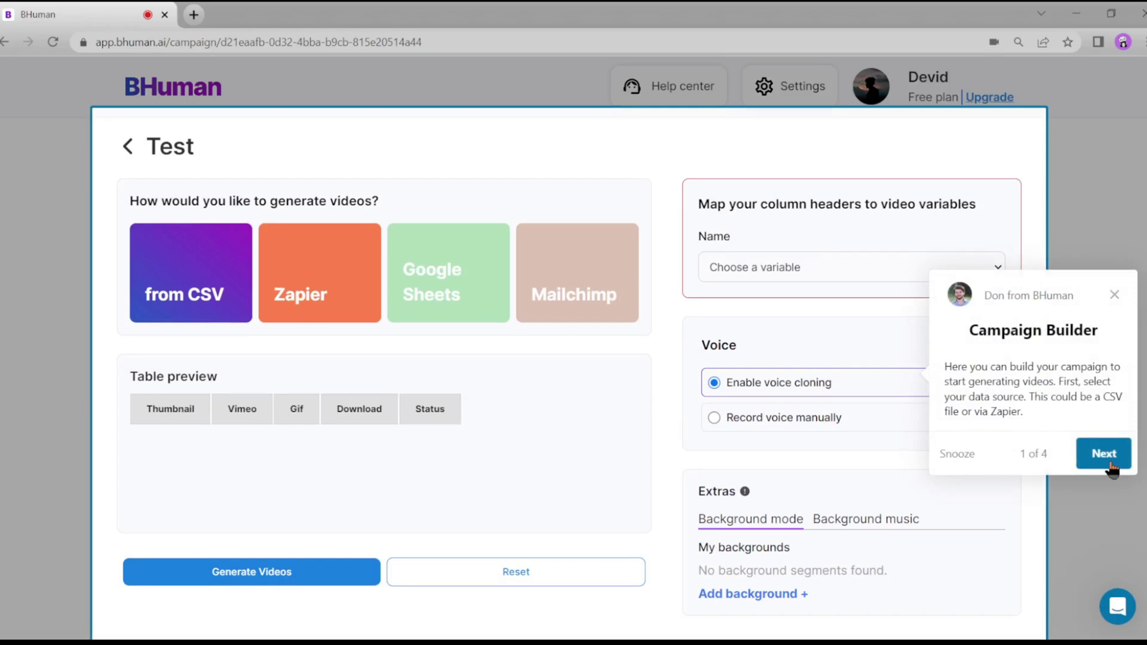
Dismiss the guided tour and upload Sheet1.csv of names via the 'from CSV' option
click(1103, 454)
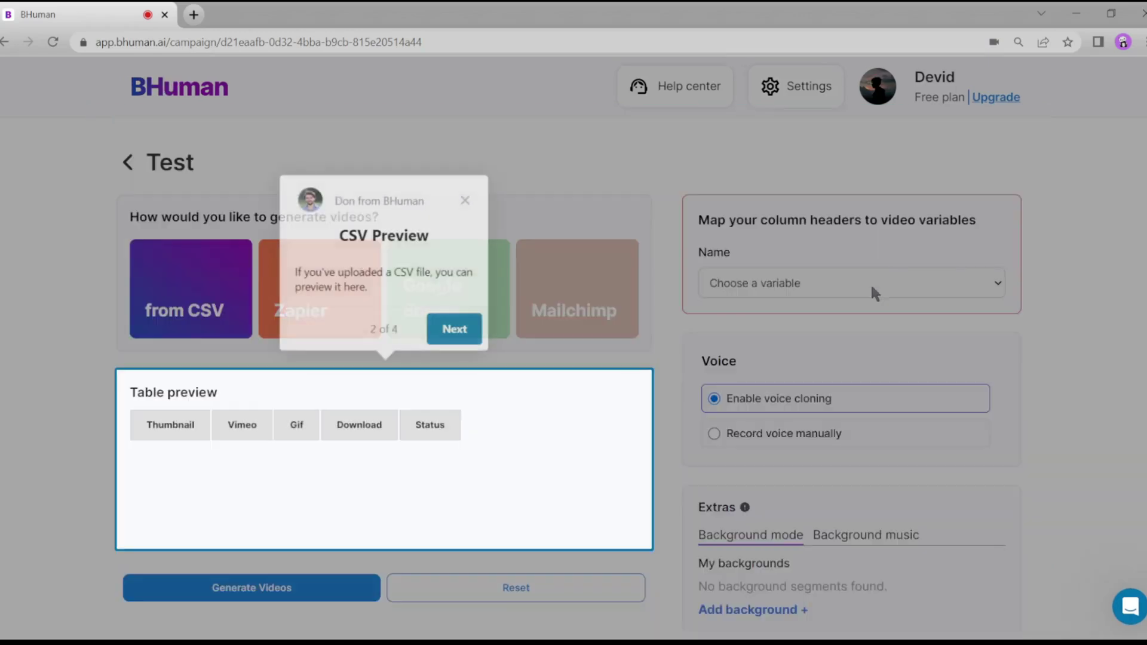
click(450, 327)
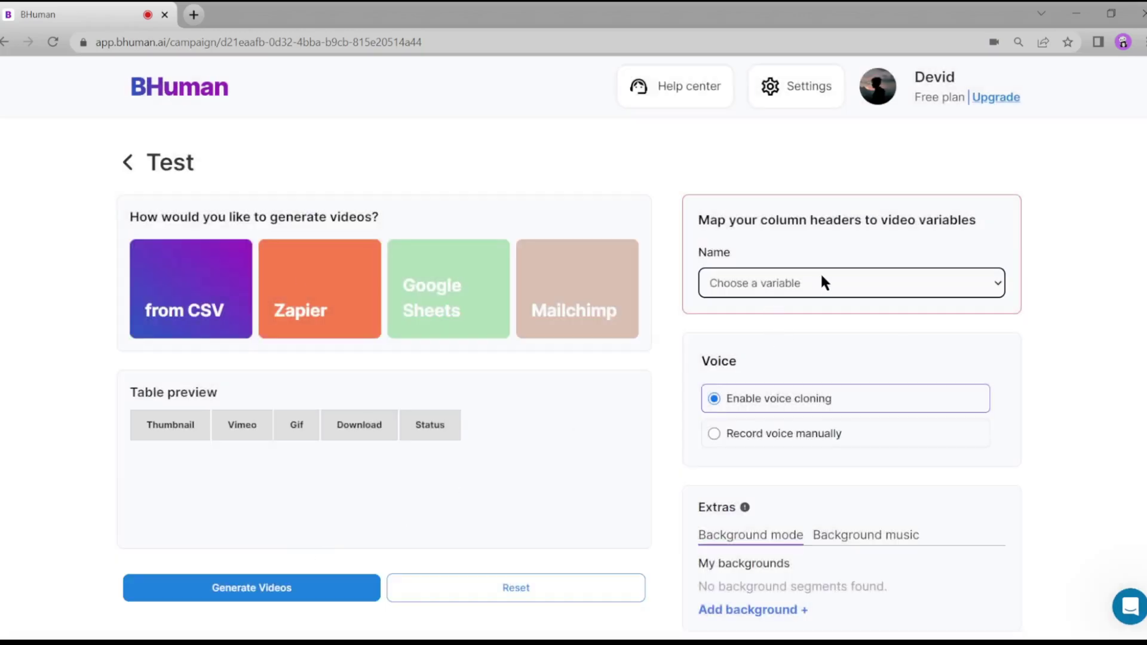
click(193, 272)
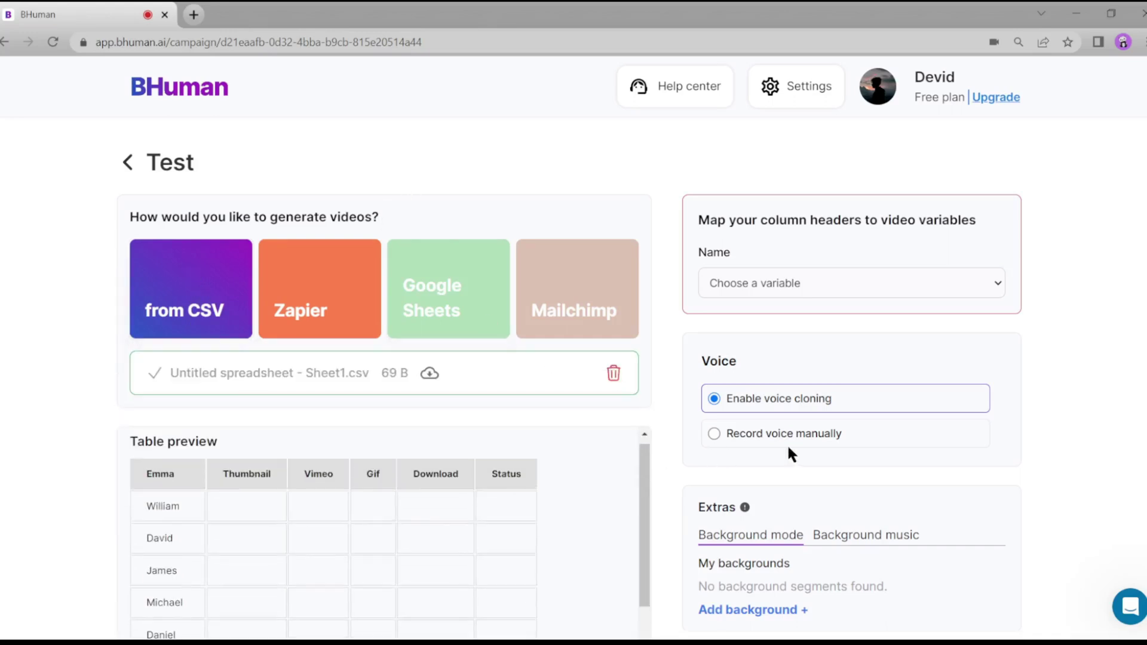
scroll(871, 463, down, 2)
scroll(406, 394, down, 2)
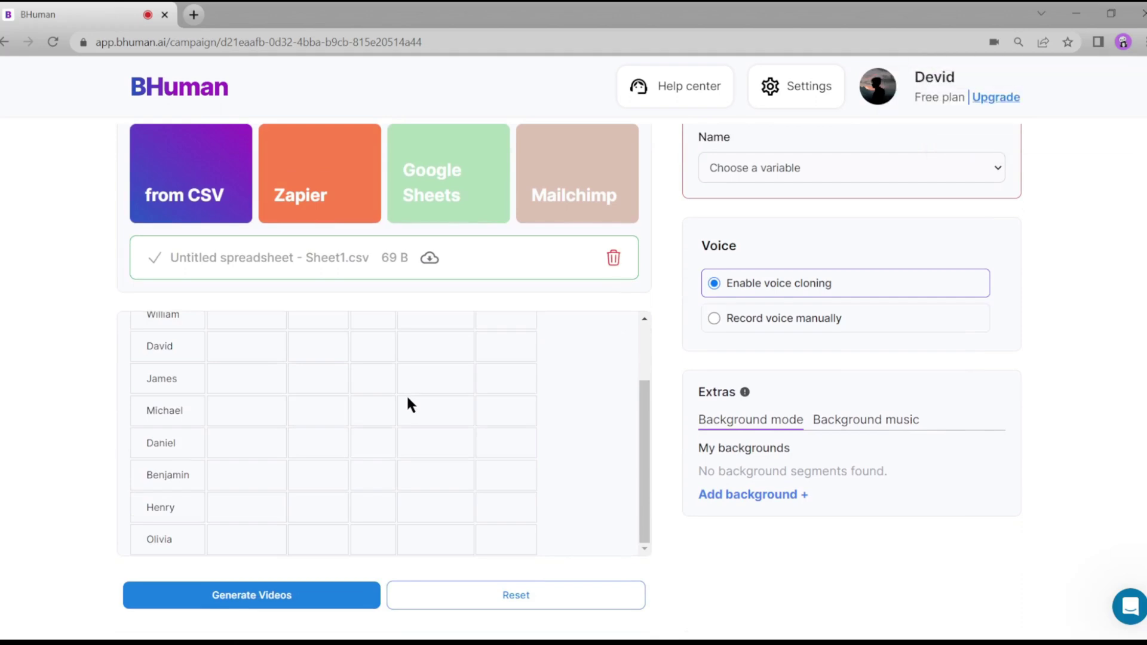
scroll(407, 395, up, 3)
scroll(326, 558, up, 2)
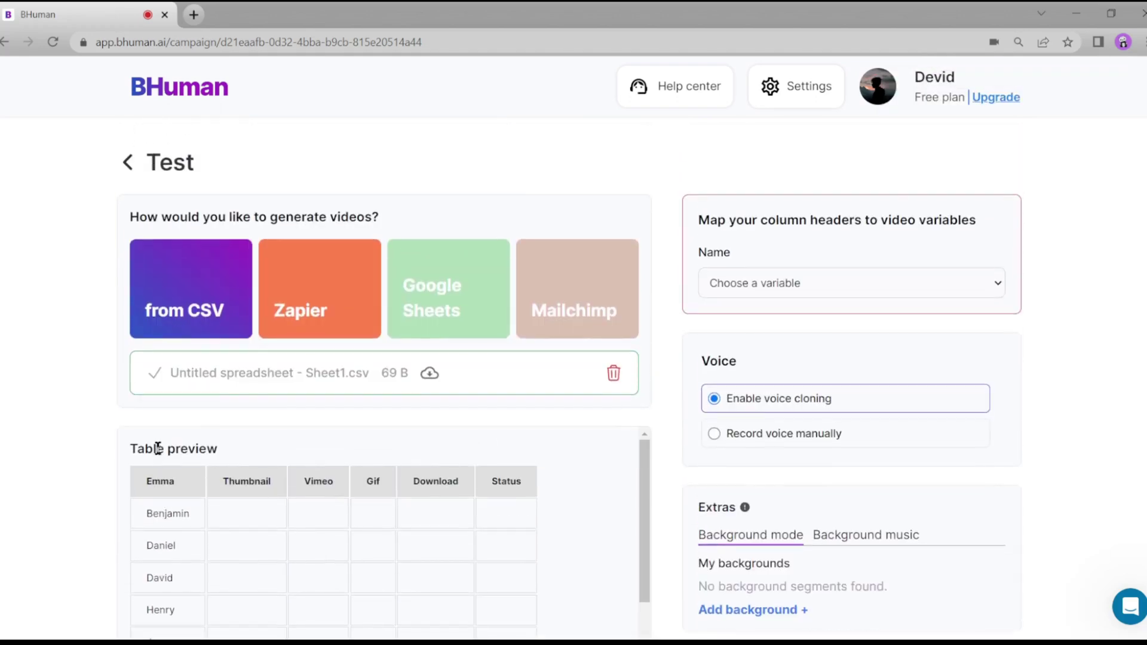
Map the Name variable to the Emma column and generate the personalised videos
click(866, 280)
click(827, 310)
scroll(657, 382, down, 2)
click(326, 588)
scroll(533, 466, up, 2)
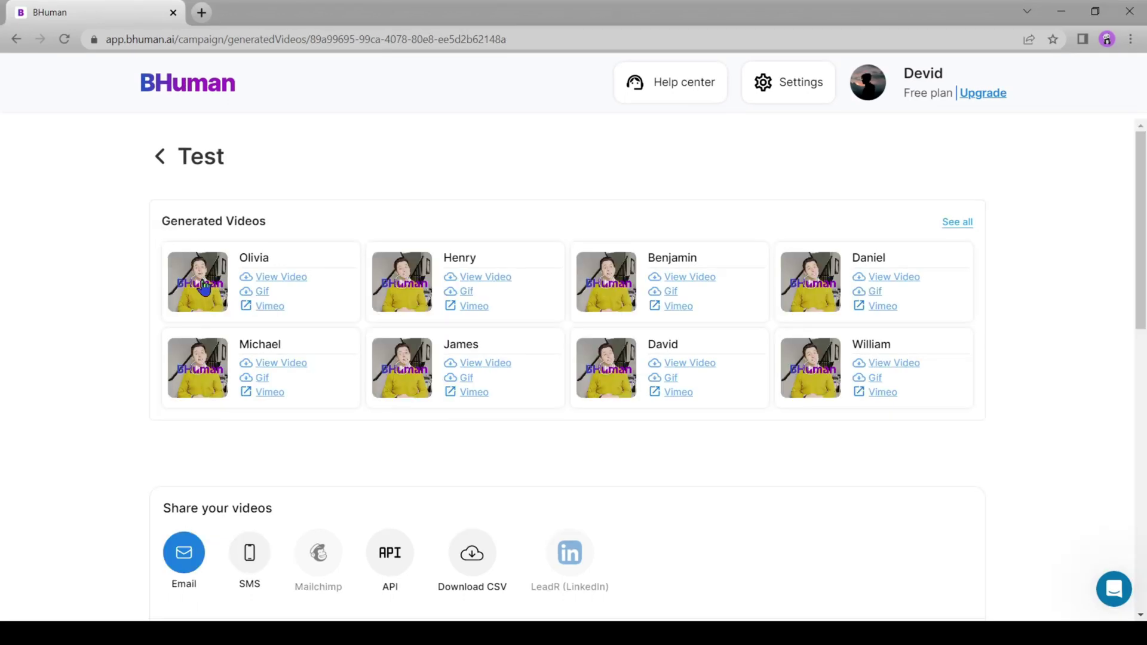
Watch Olivia's personalised video, review the sharing options, and open account settings
click(292, 279)
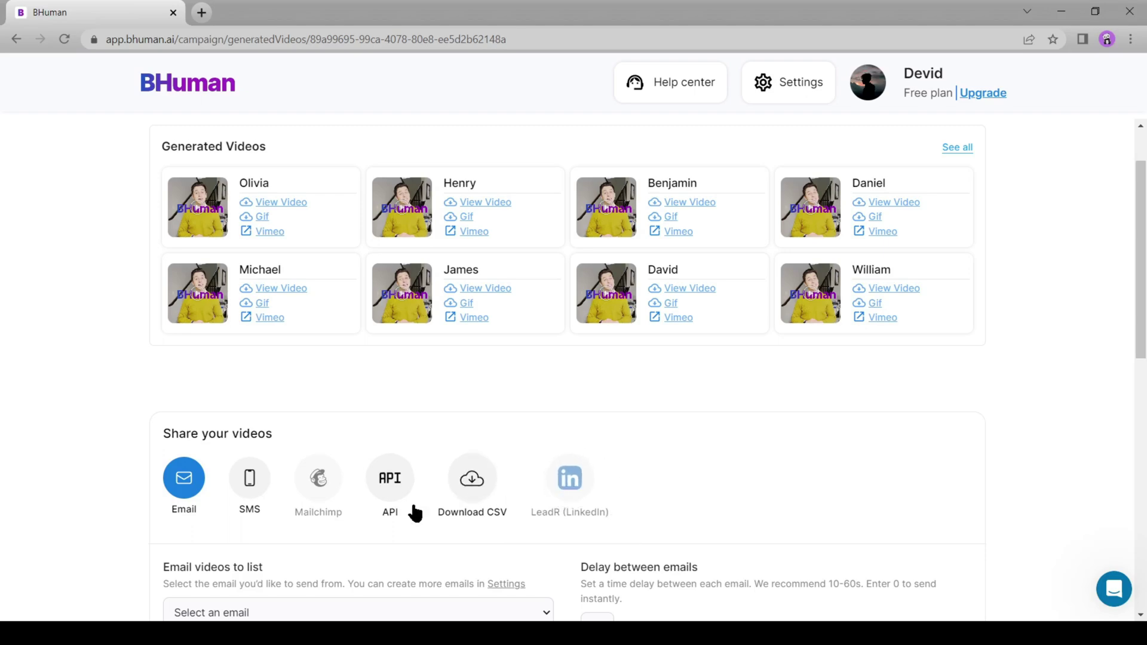
scroll(416, 512, down, 1)
scroll(116, 392, down, 5)
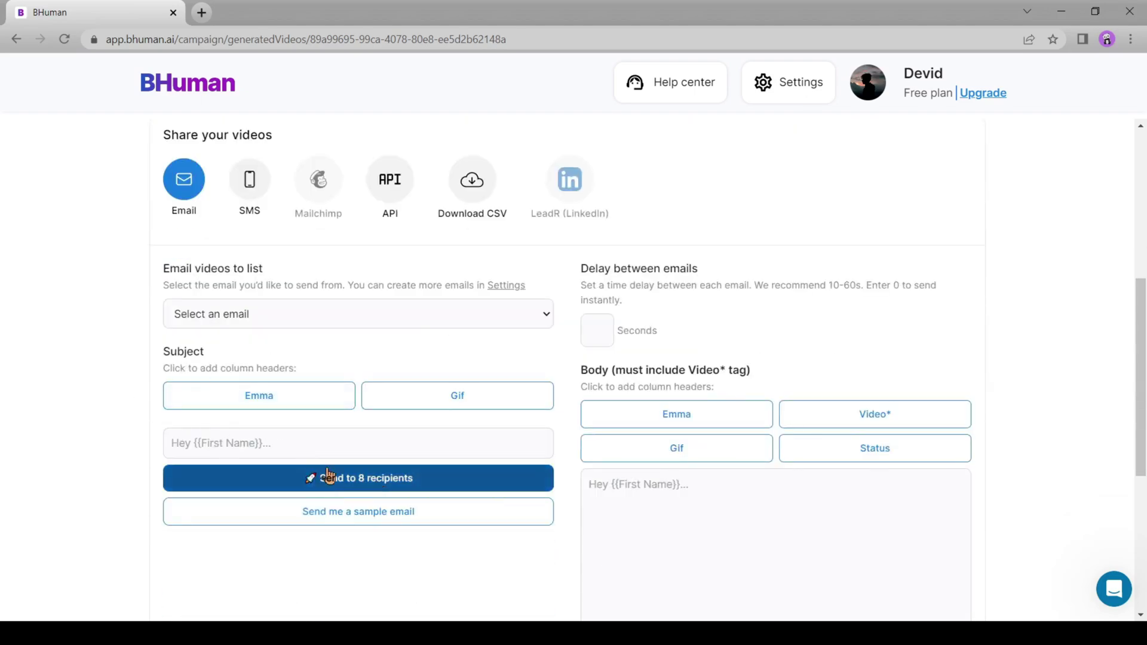
scroll(307, 498, up, 6)
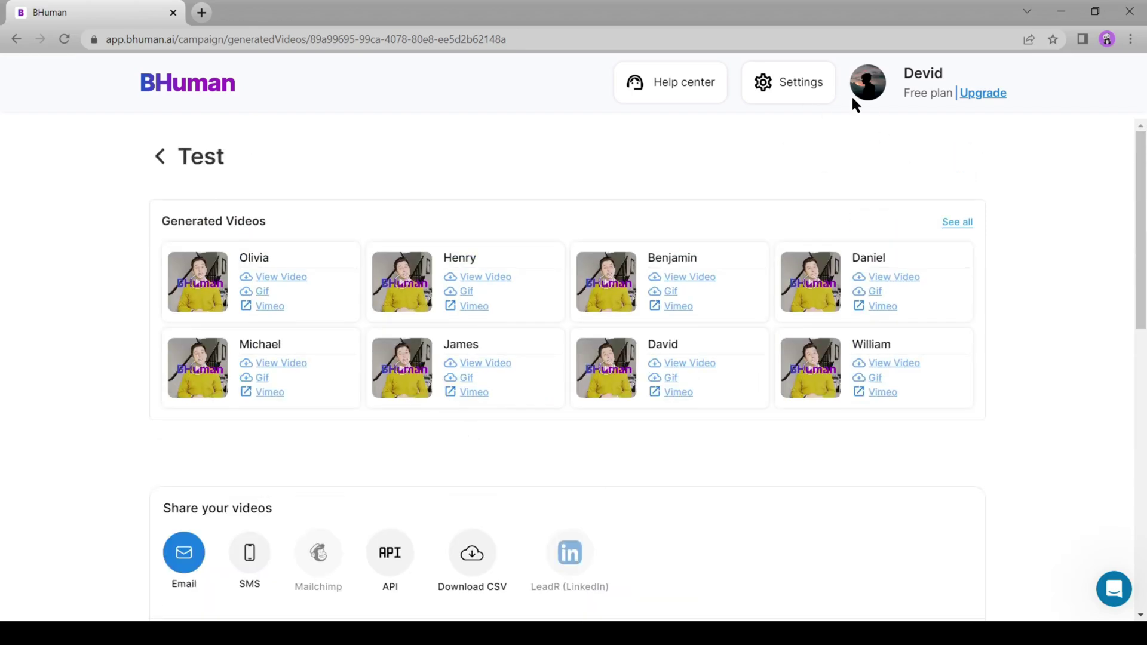
click(809, 84)
Highlight the Growth plan's Face & Voice cloning, 200 videos a month and 0.60$ extra-video price, then close Settings
click(229, 177)
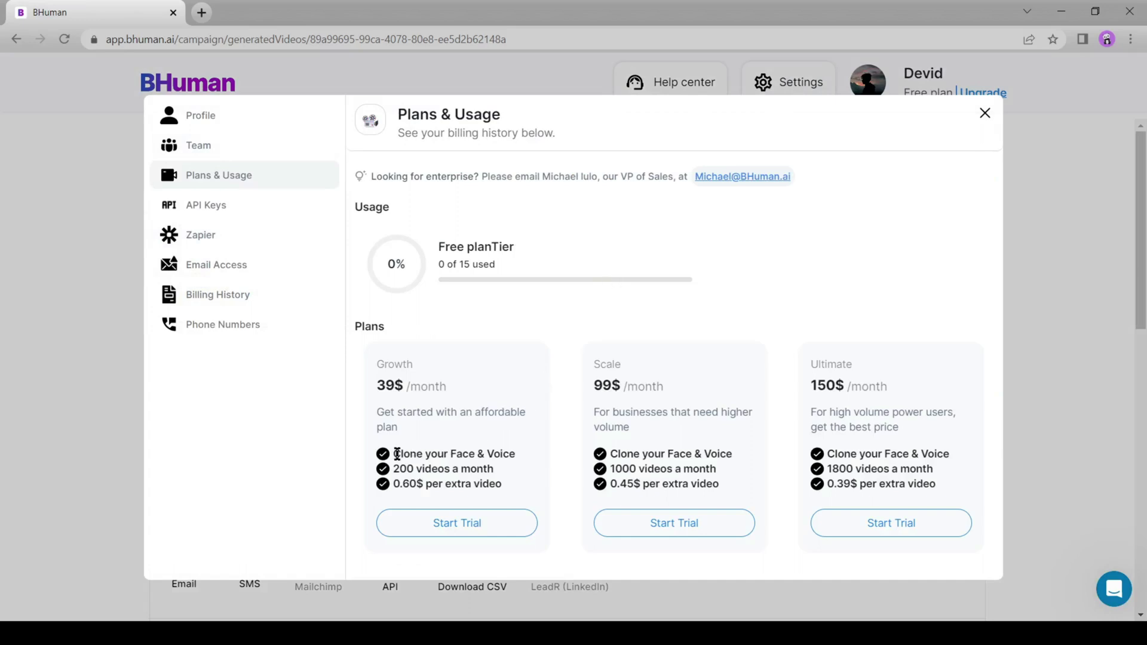
drag(394, 454, 513, 452)
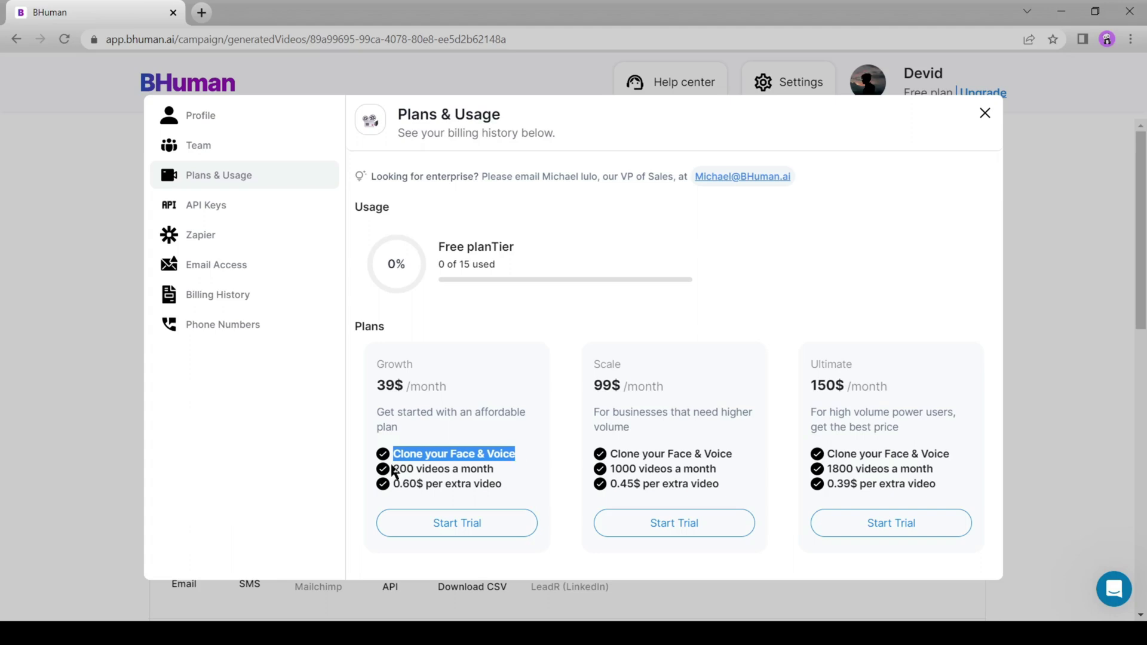
drag(391, 467, 503, 469)
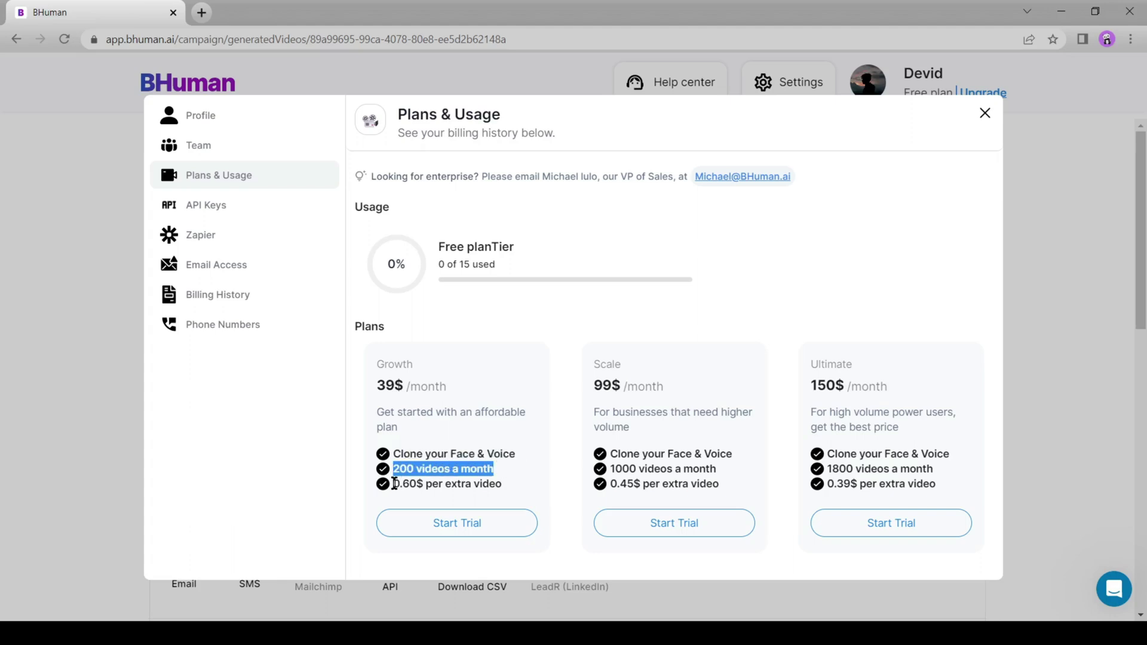
drag(394, 483, 505, 492)
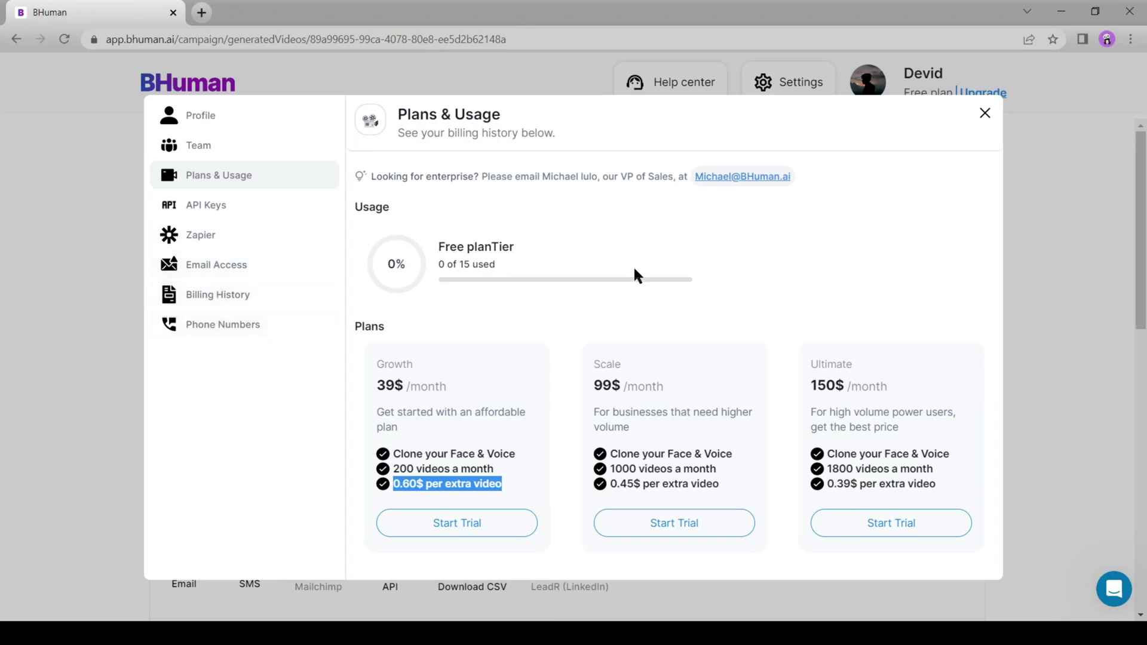
click(984, 114)
Scroll through bhuman.ai to review the Growth $39, Scale $99, Ultimate $150 and Enterprise plans
scroll(695, 441, down, 5)
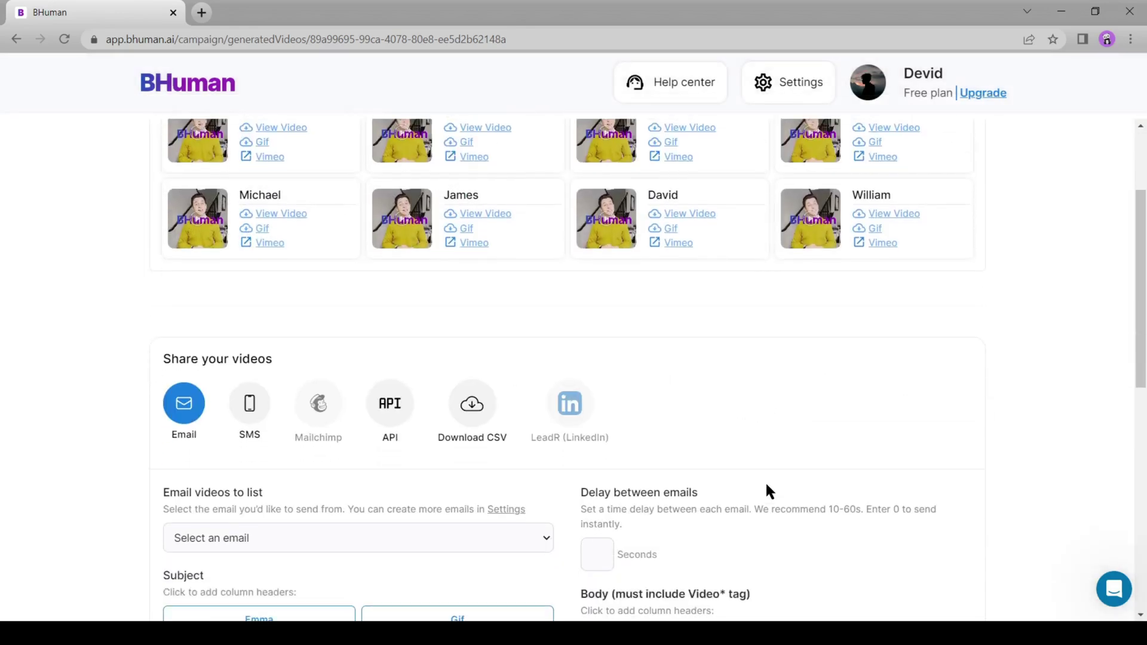
scroll(713, 458, up, 5)
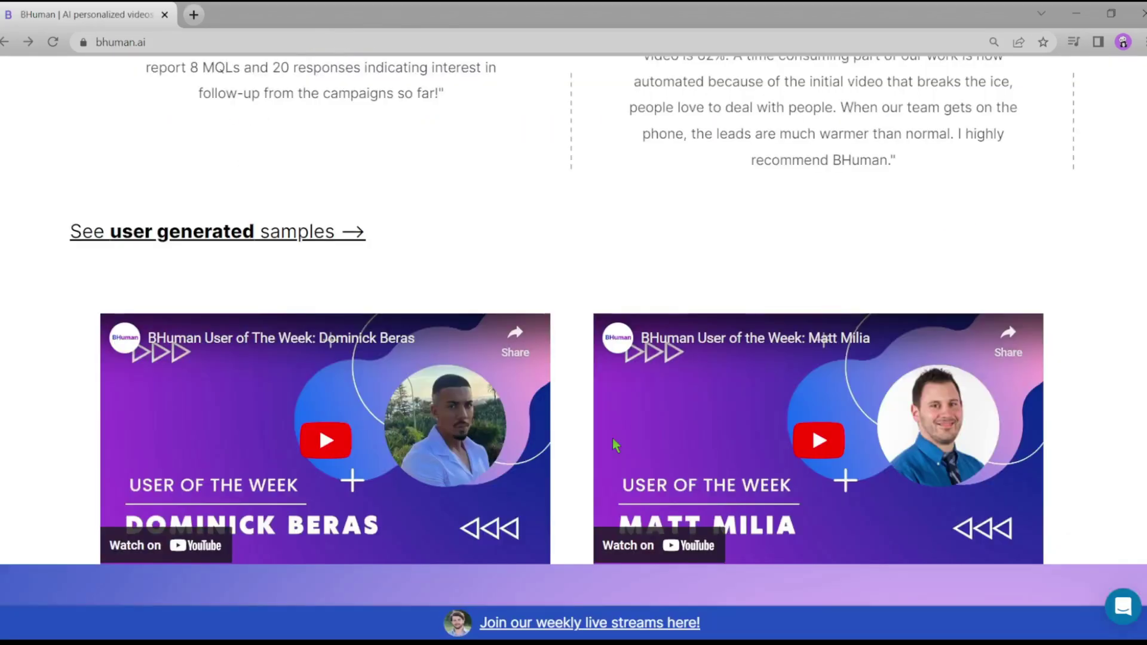
scroll(616, 445, down, 1)
scroll(615, 445, down, 7)
scroll(613, 442, down, 5)
scroll(778, 430, up, 15)
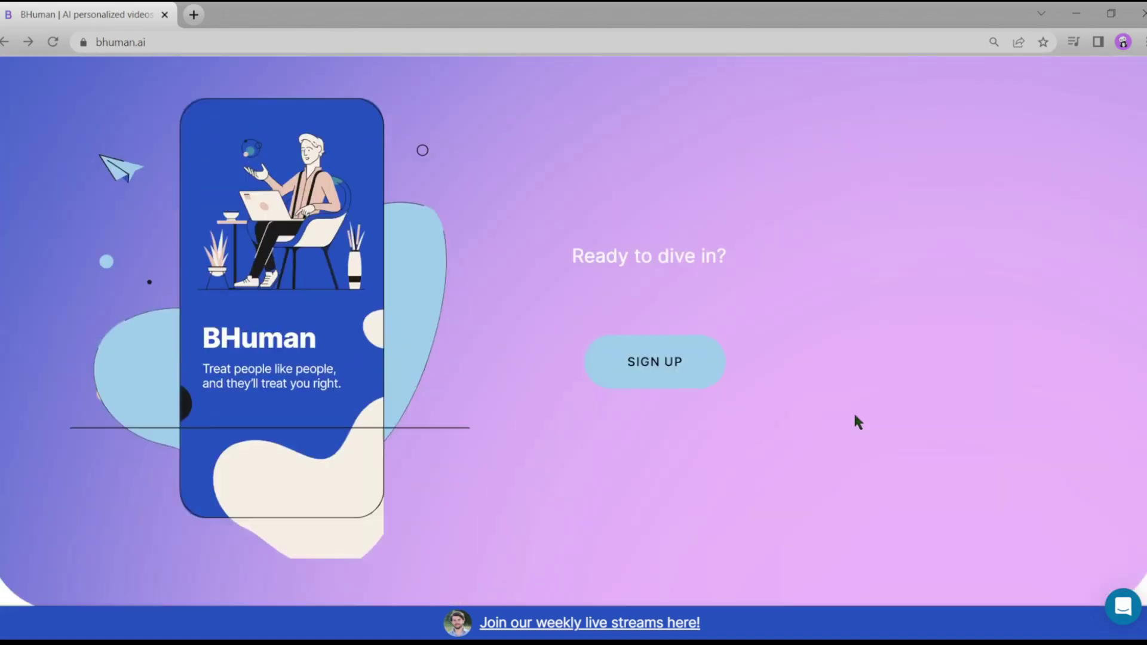
scroll(573, 332, up, 20)
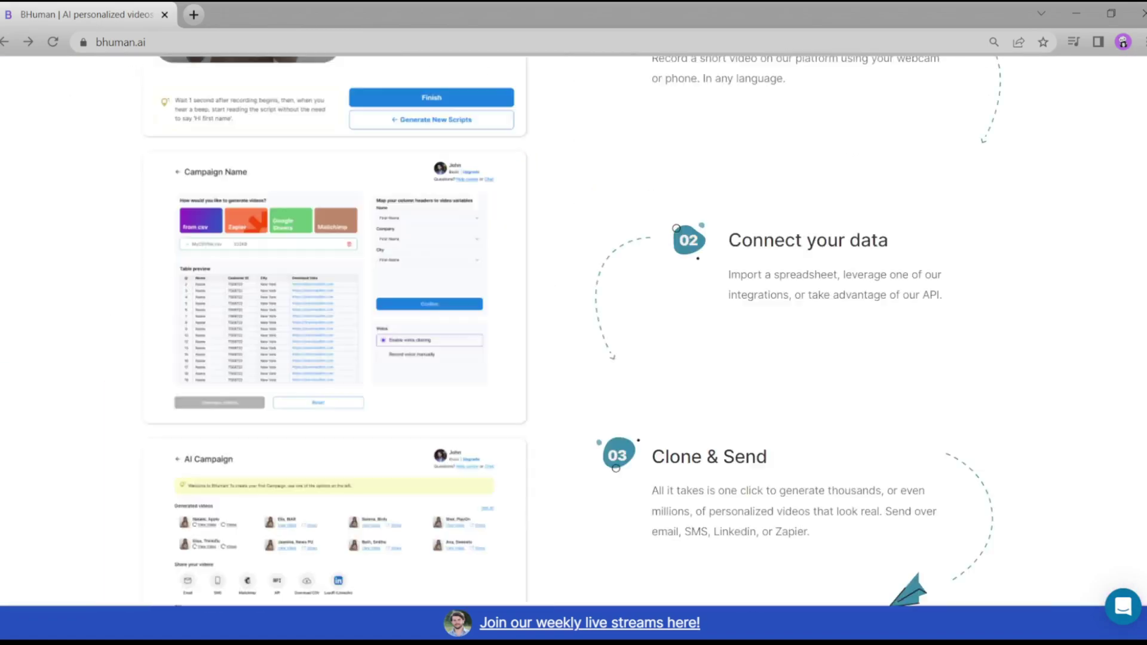
scroll(573, 332, down, 6)
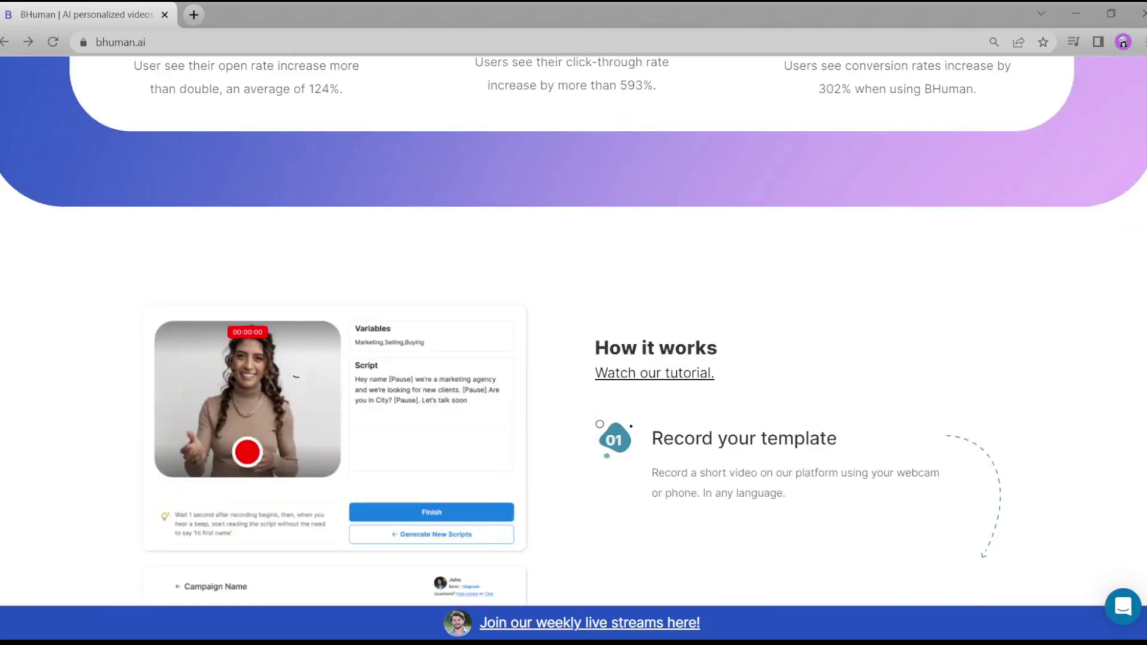
scroll(592, 428, up, 12)
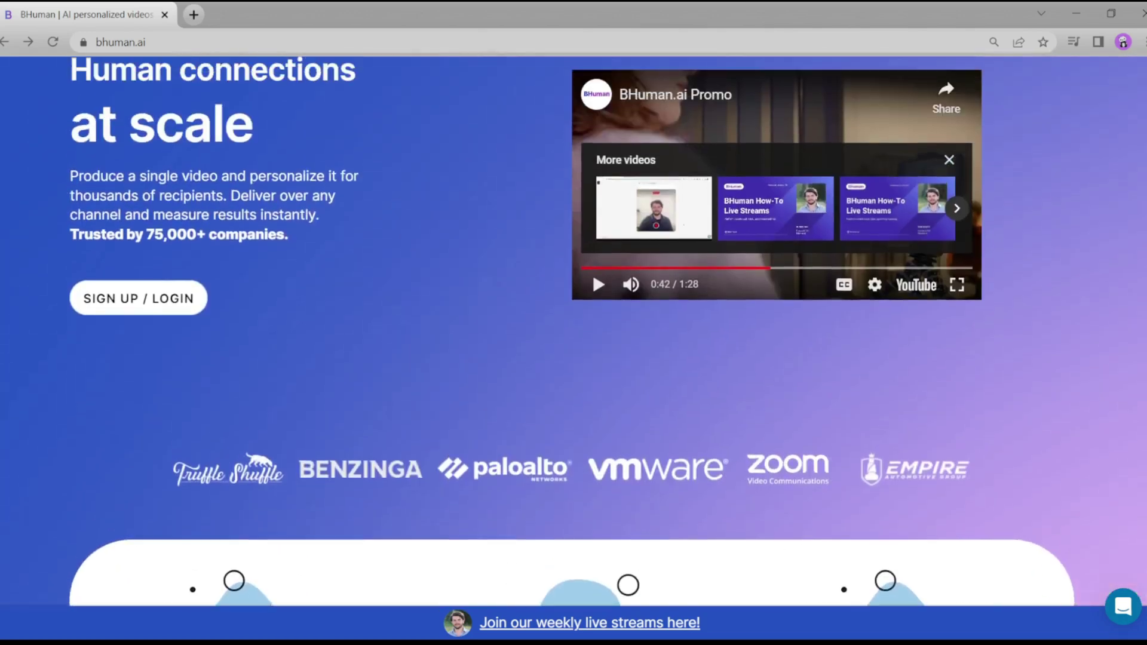
scroll(592, 428, up, 1)
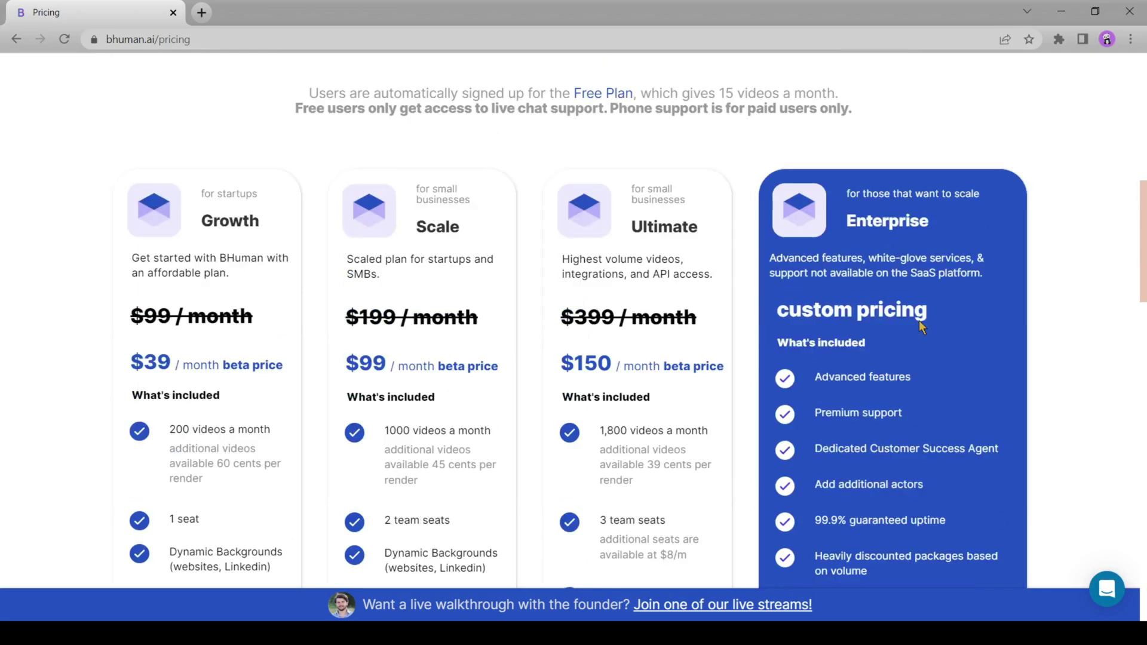
scroll(919, 324, up, 5)
scroll(919, 324, down, 5)
scroll(669, 344, down, 3)
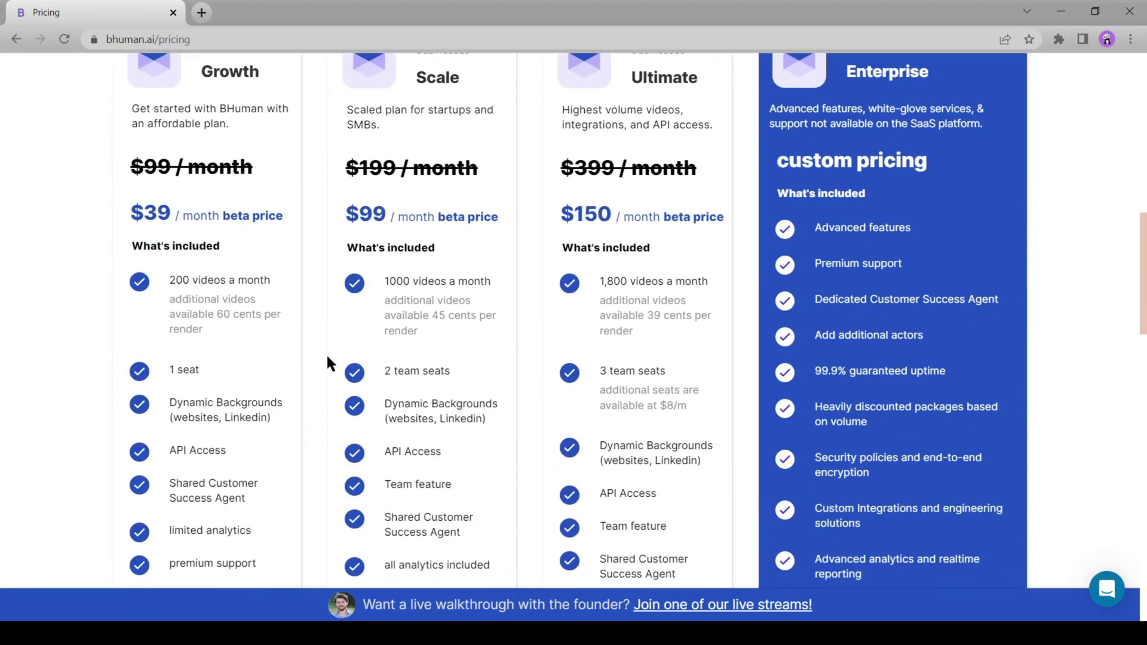
scroll(335, 361, down, 2)
scroll(412, 358, down, 8)
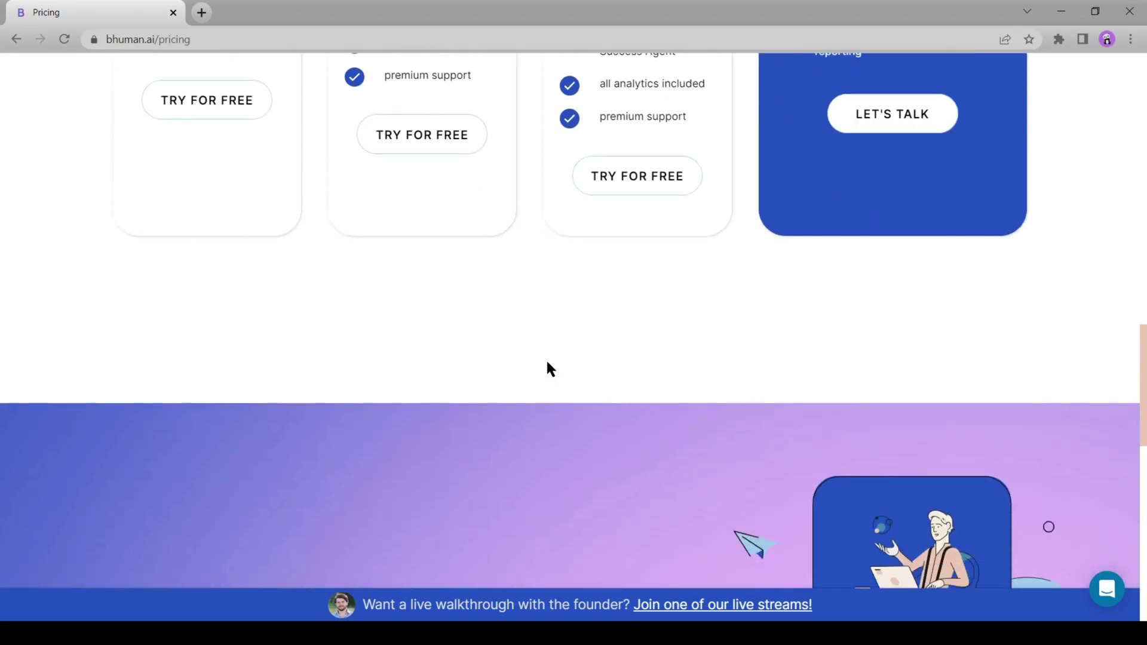
scroll(547, 363, down, 3)
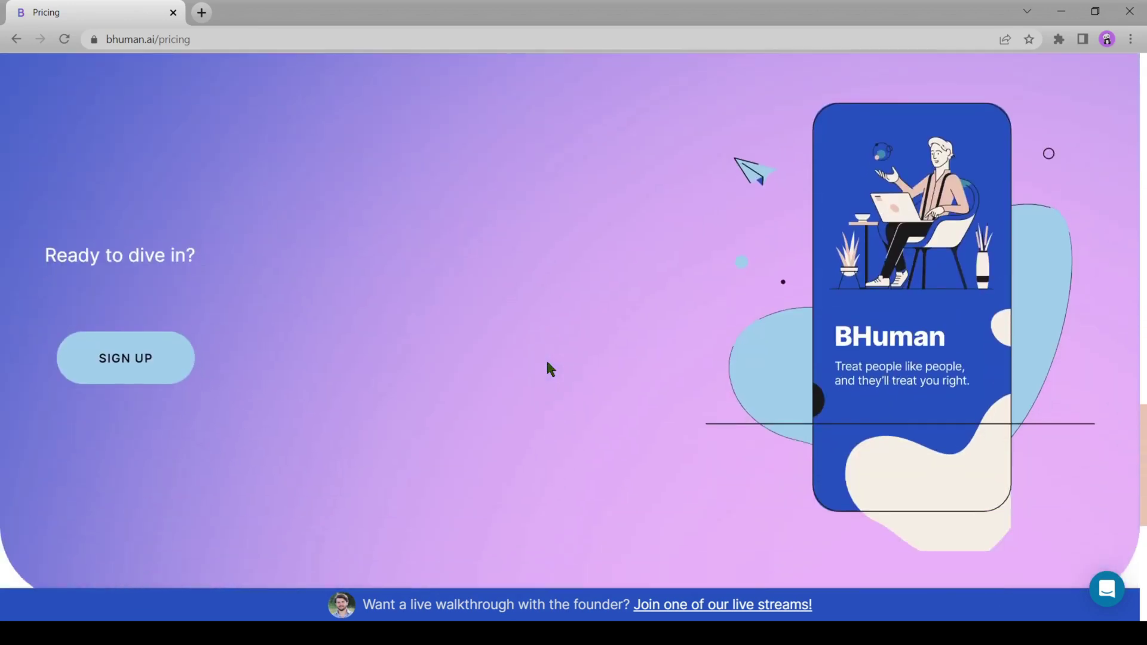
scroll(547, 363, down, 1)
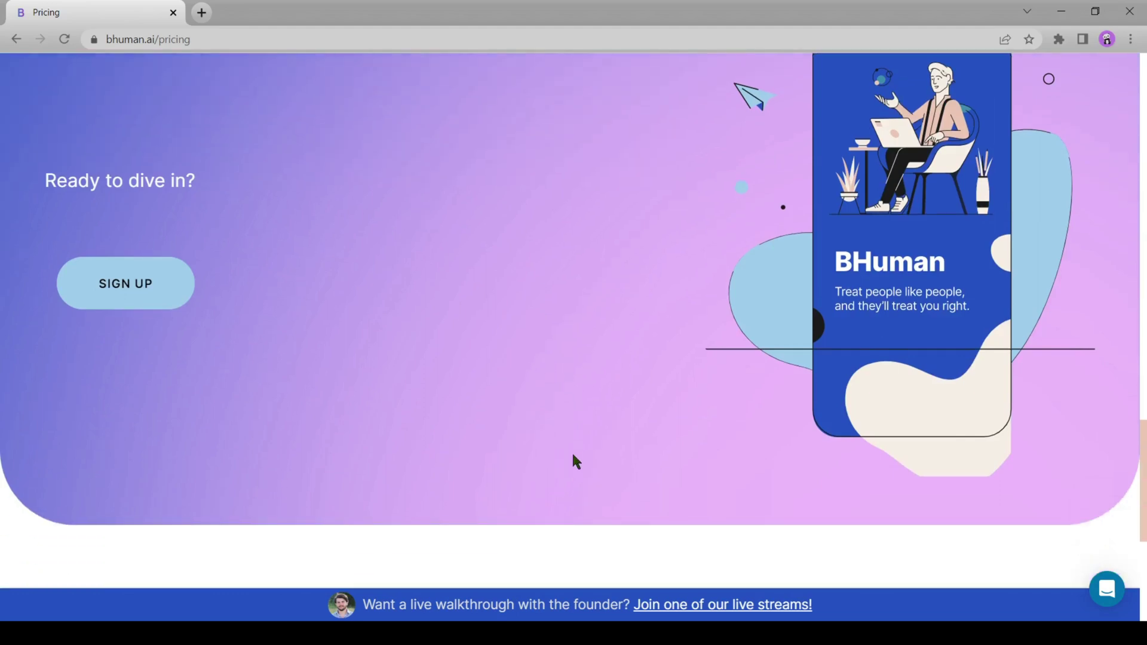